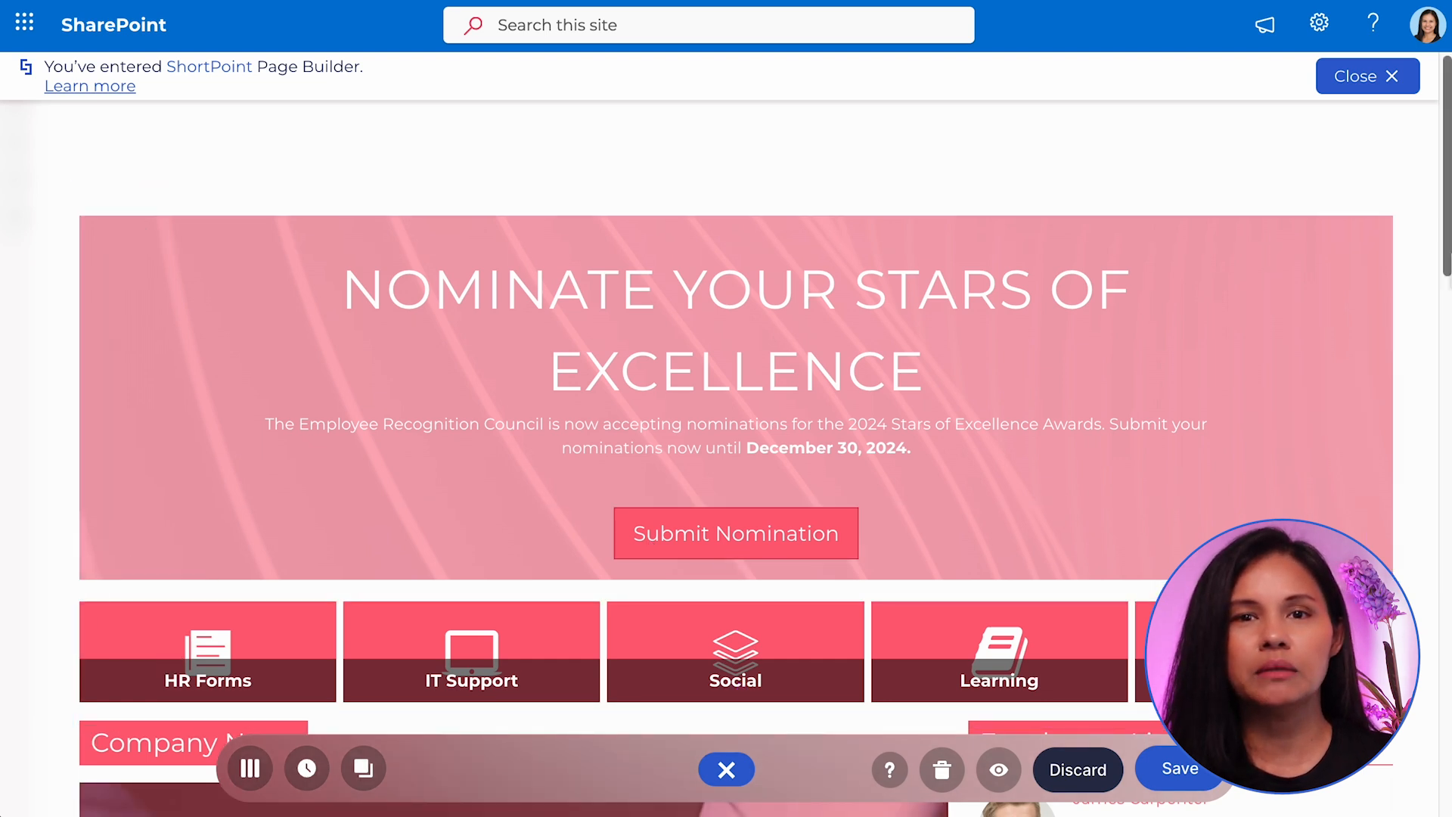
# Look over the intranet page's elements, from the nomination banner and tiles to the Featured Video and Facebook Feed.
pyautogui.scroll(-7, 236, 332)
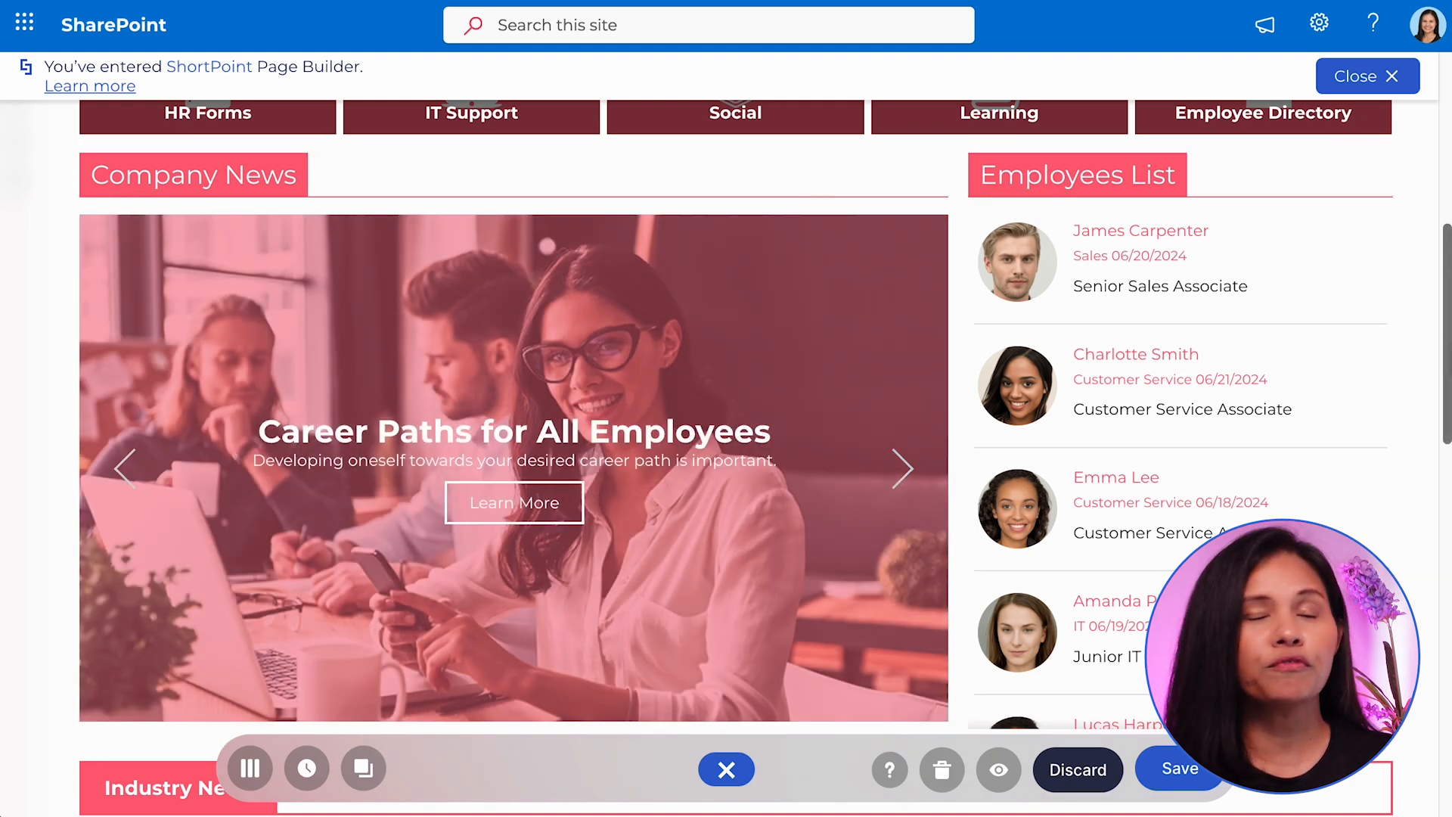
pyautogui.scroll(-7, 726, 423)
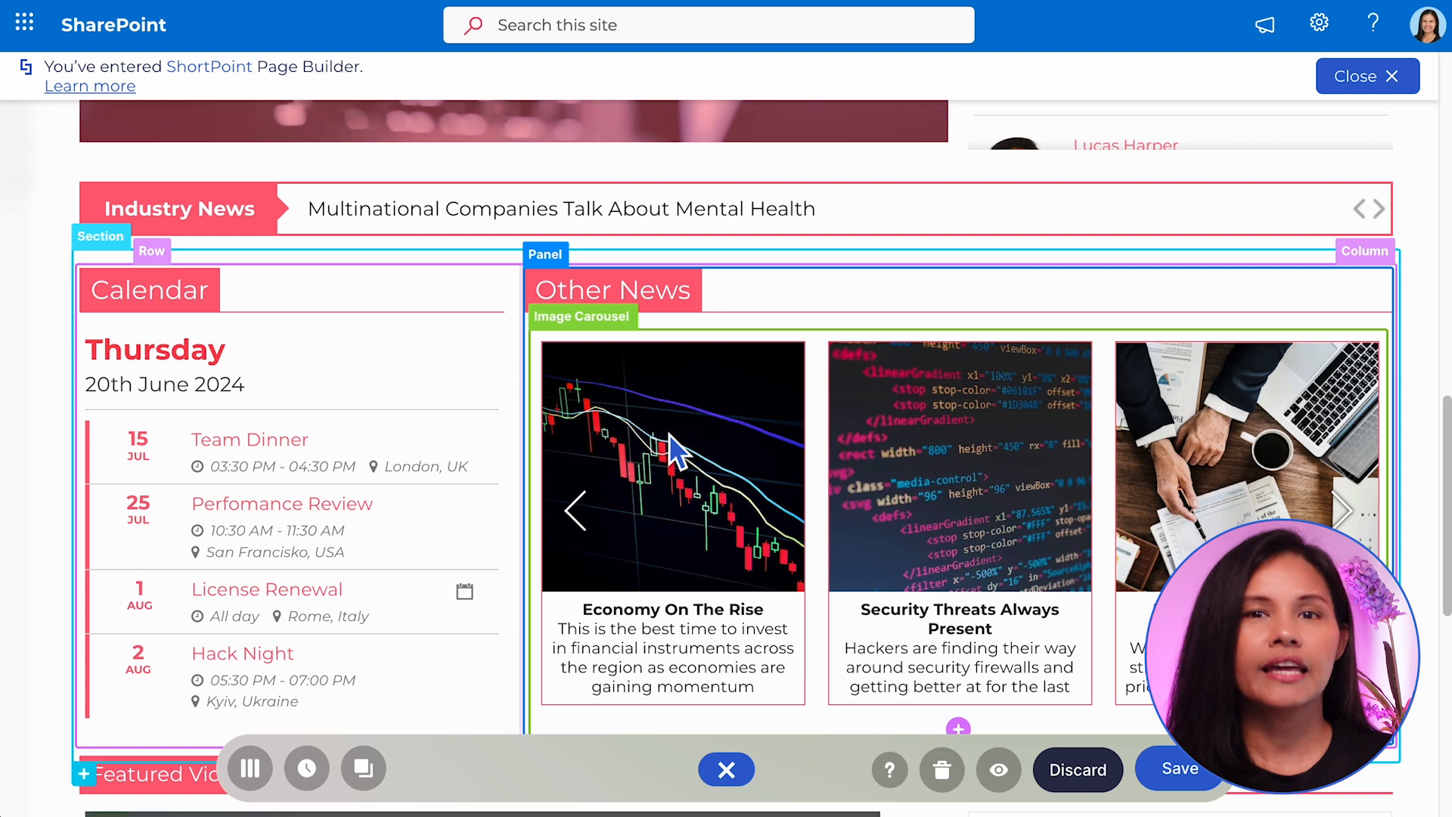
pyautogui.scroll(-8, 487, 340)
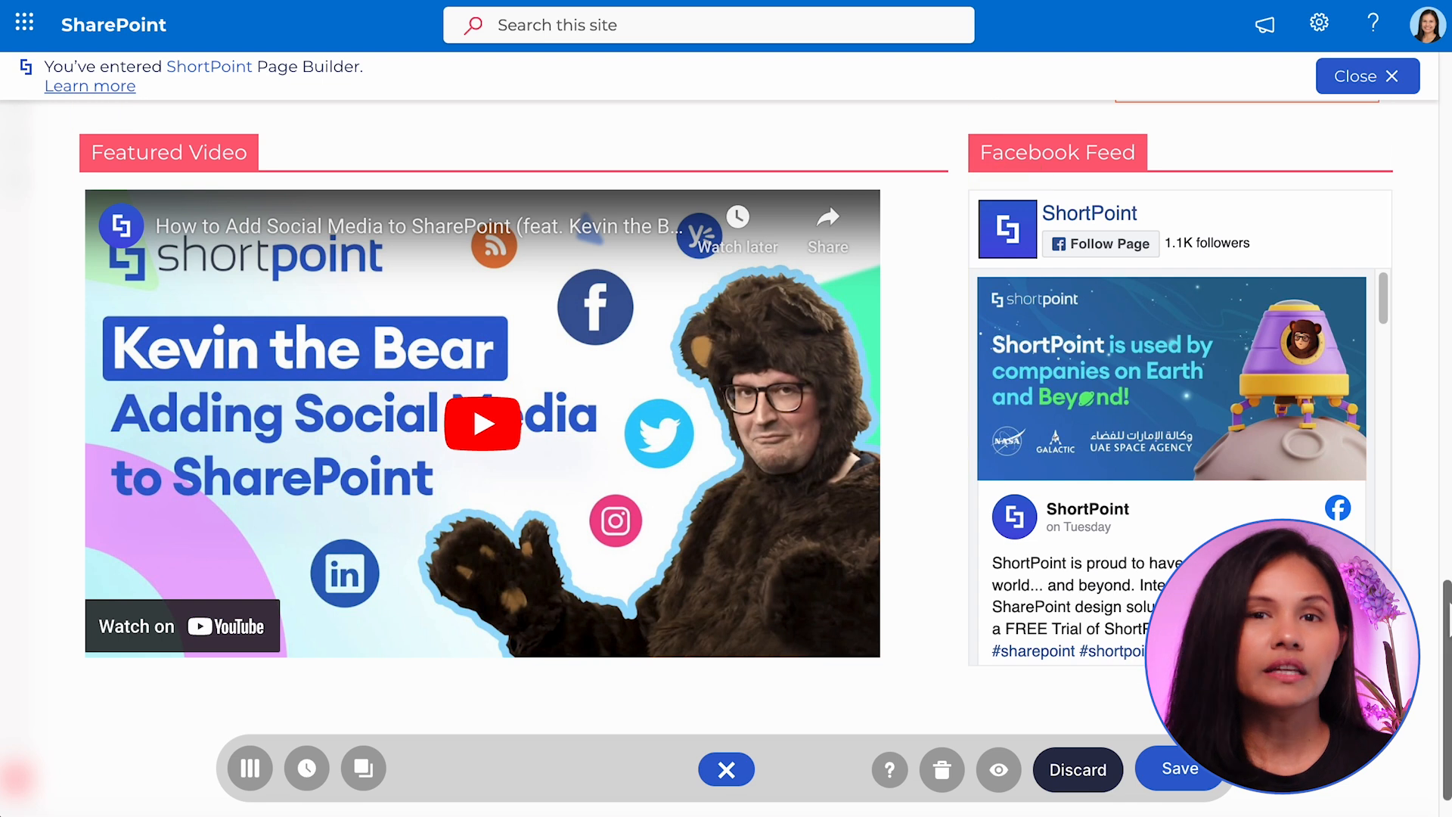
pyautogui.scroll(15, 1420, 201)
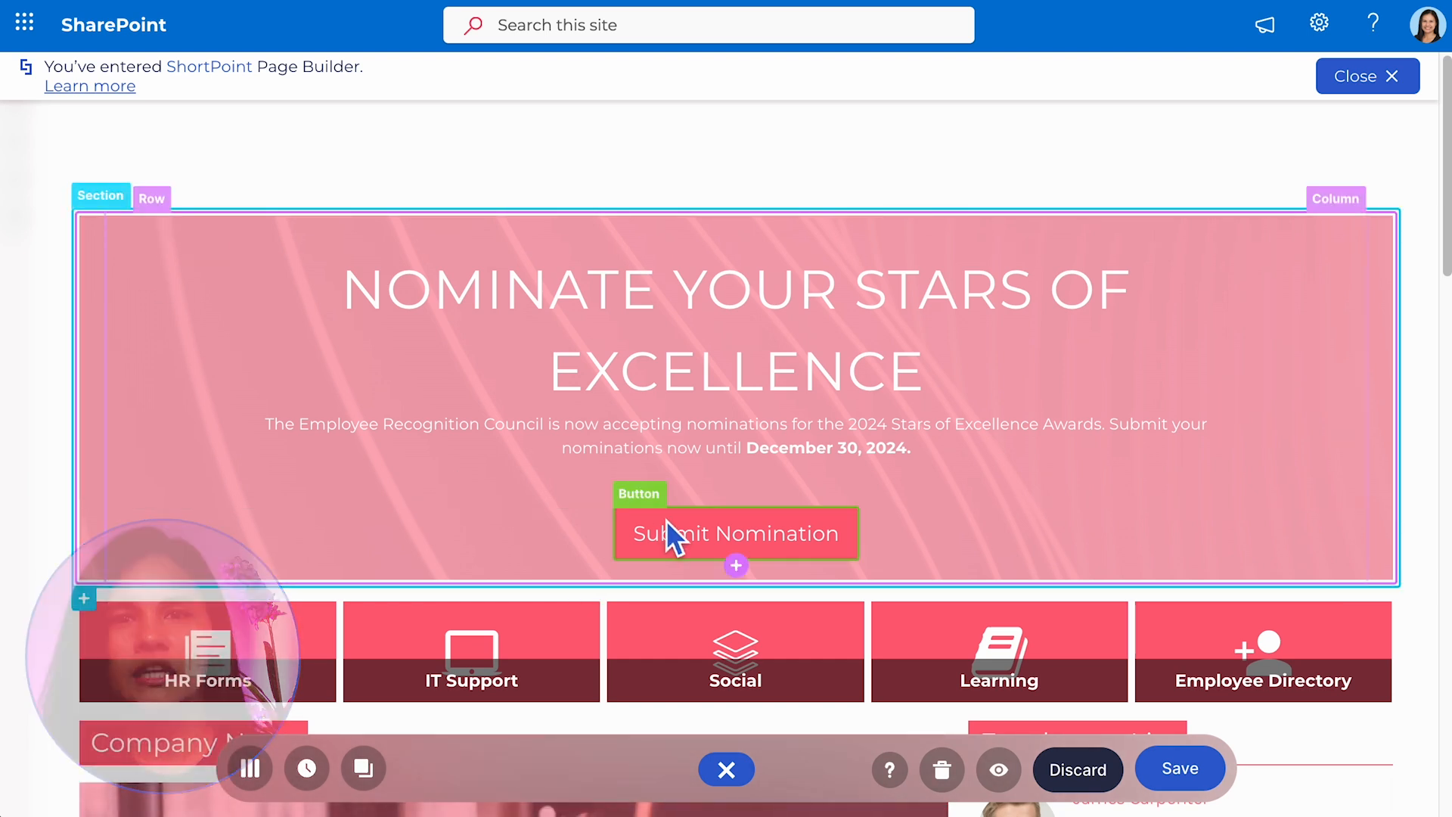
pyautogui.scroll(-6, 666, 521)
pyautogui.scroll(1, 204, 189)
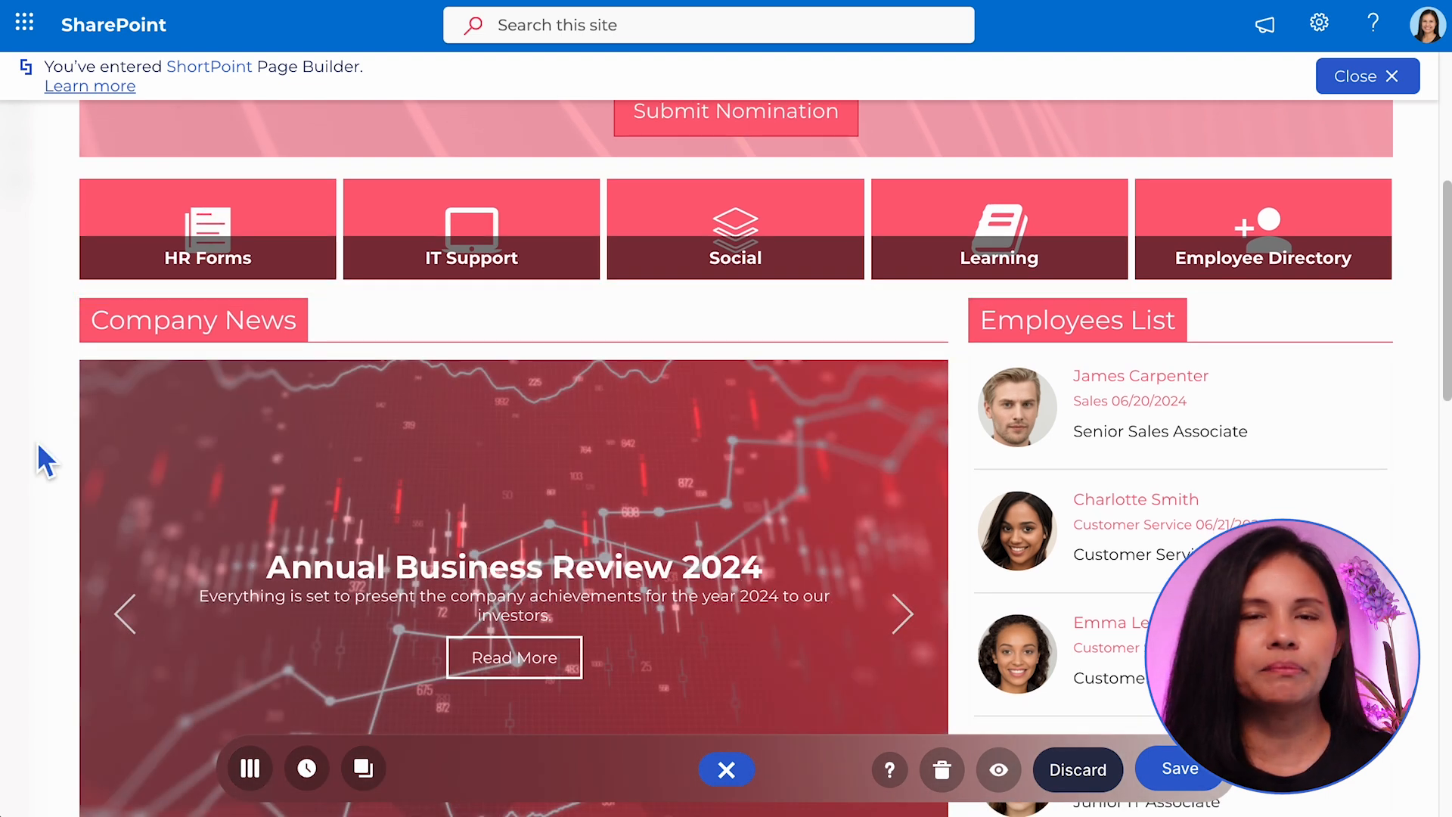
pyautogui.moveTo(212, 297)
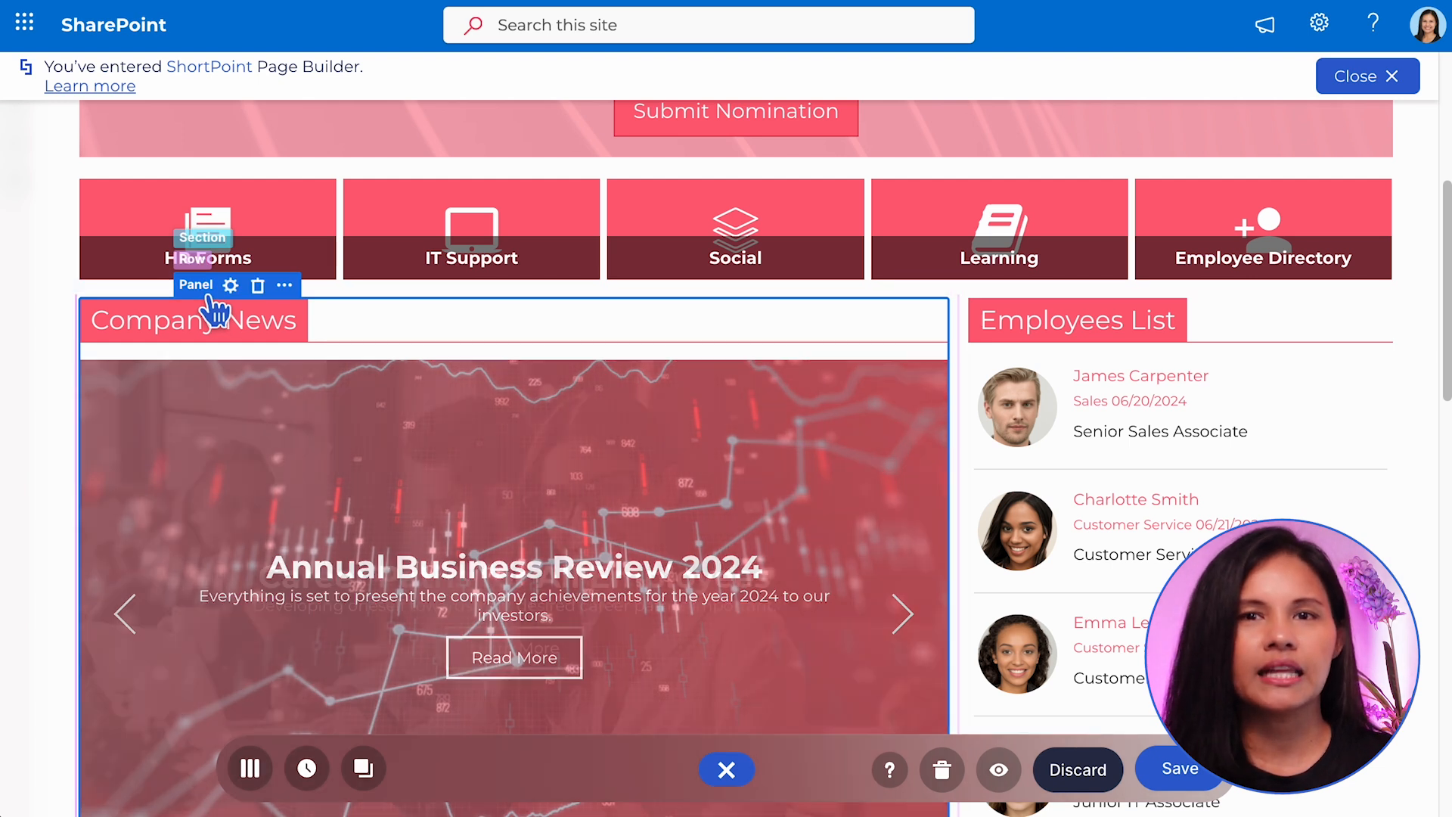
pyautogui.moveTo(121, 382)
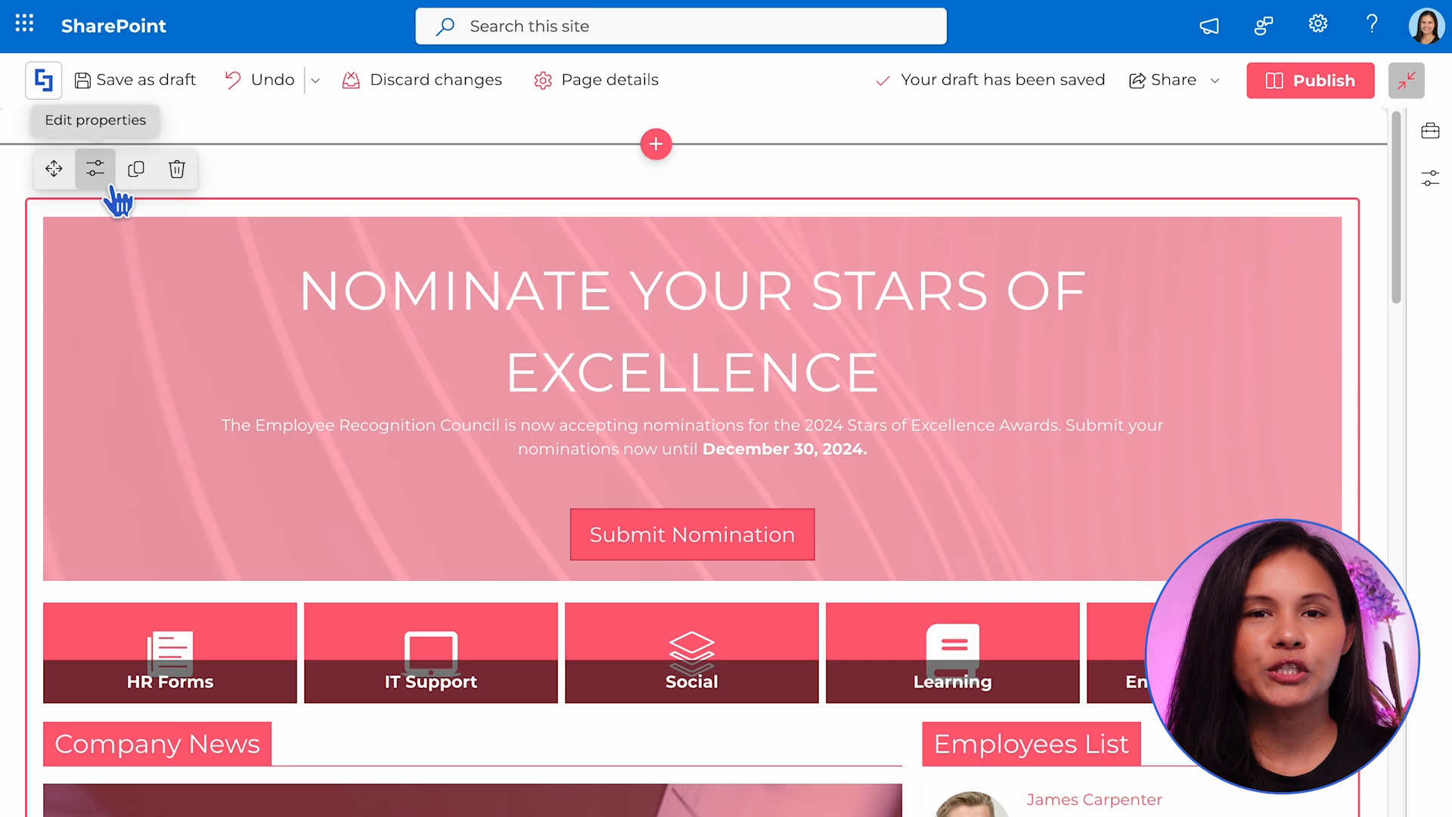
# Open the page's ShortPoint web part for editing and retitle the HR Forms tile as HR Department.
pyautogui.click(112, 191)
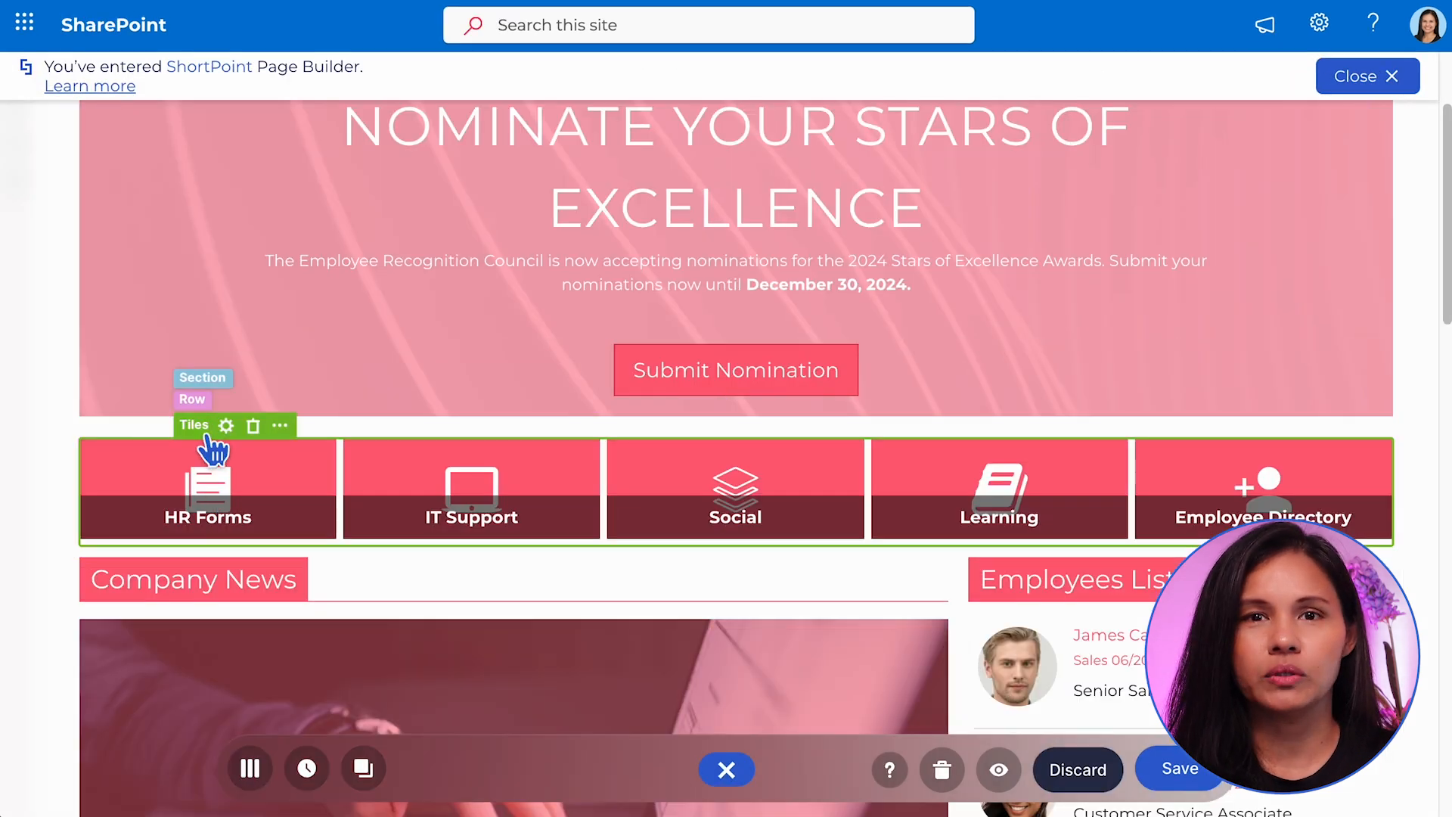
pyautogui.click(244, 424)
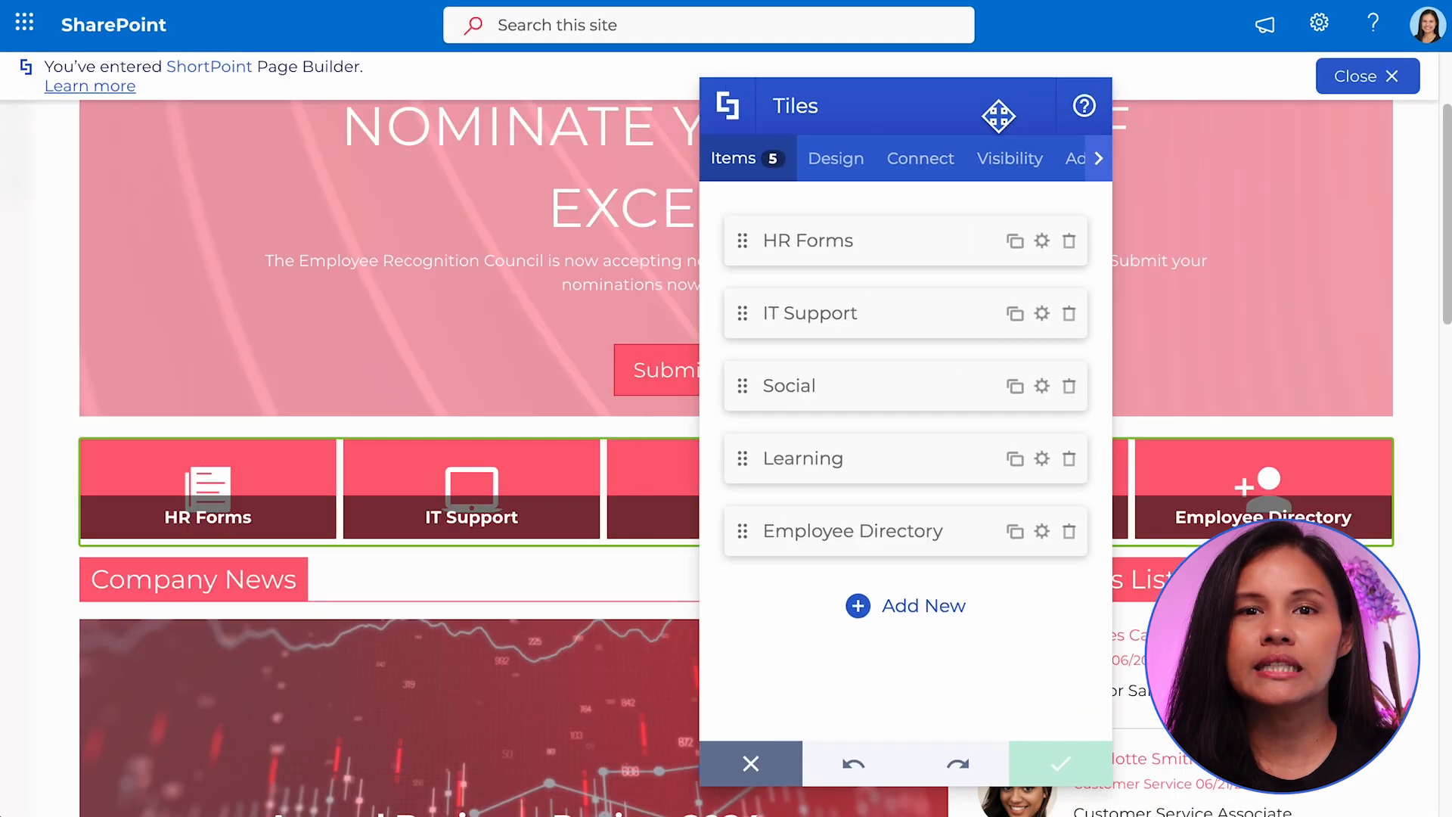
pyautogui.click(1042, 240)
pyautogui.doubleClick(802, 286)
pyautogui.write('Department')
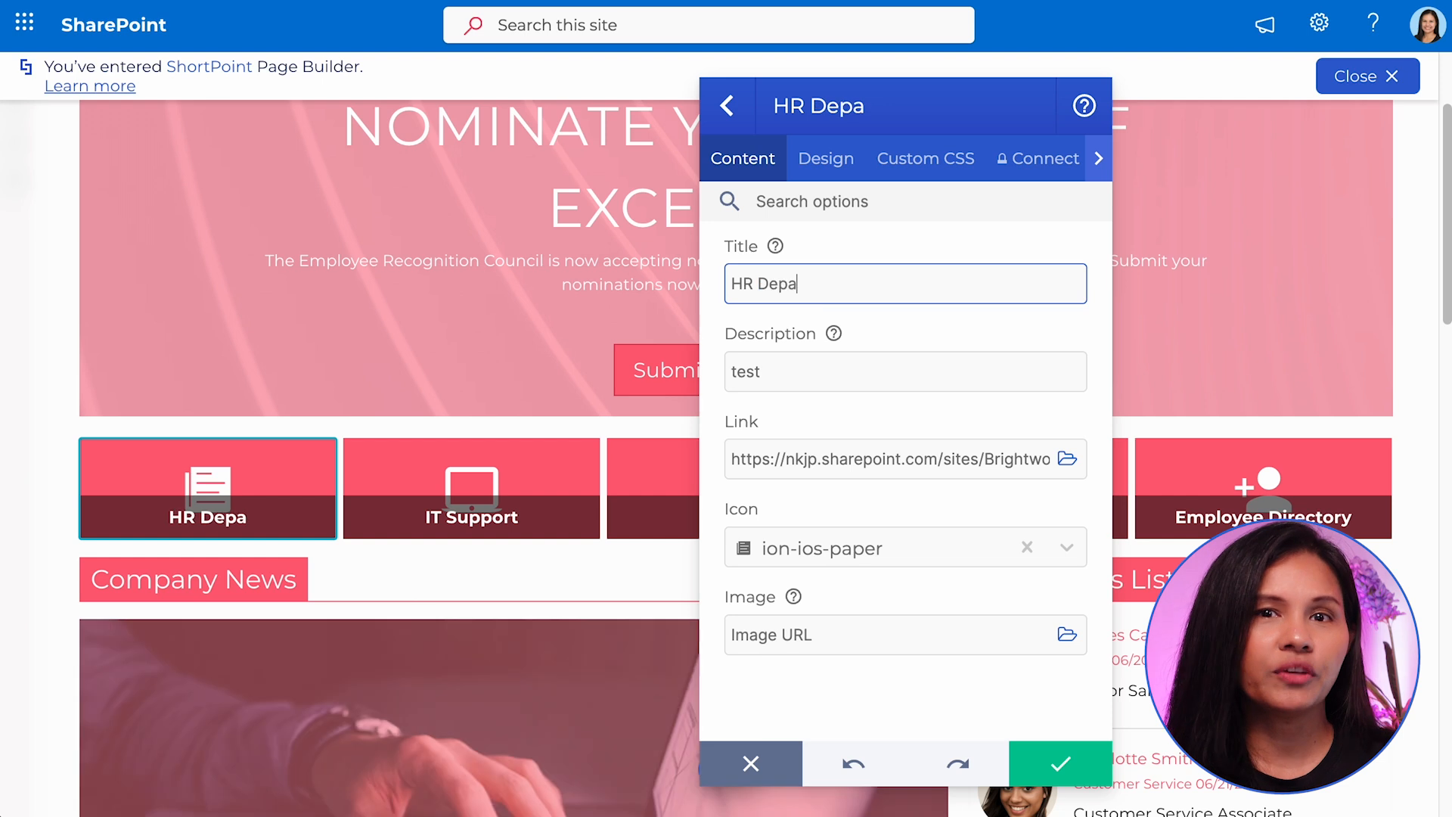
pyautogui.click(1062, 765)
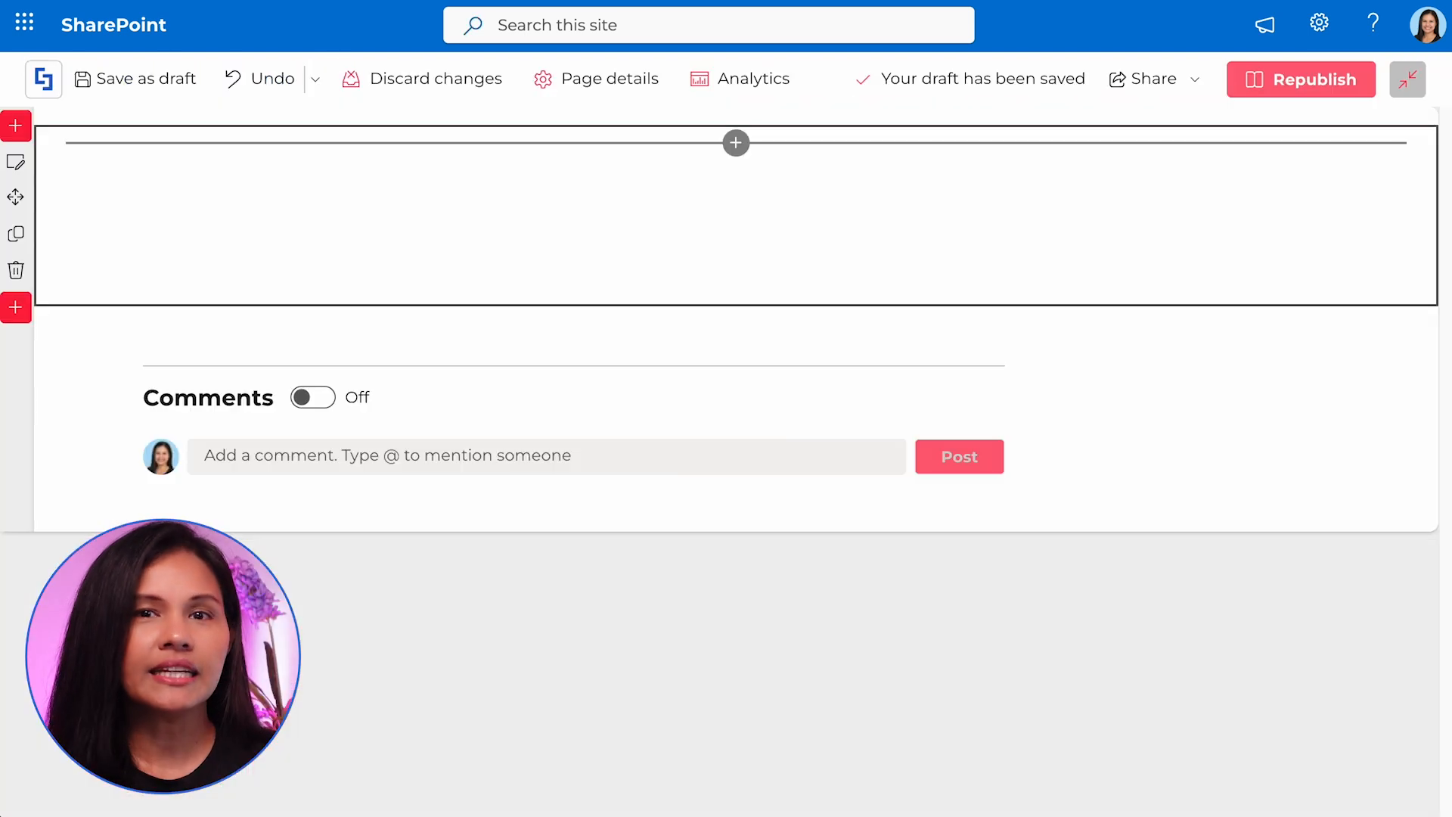
# Add a ShortPoint web part to the empty page section and insert a row with three equal columns.
pyautogui.click(741, 150)
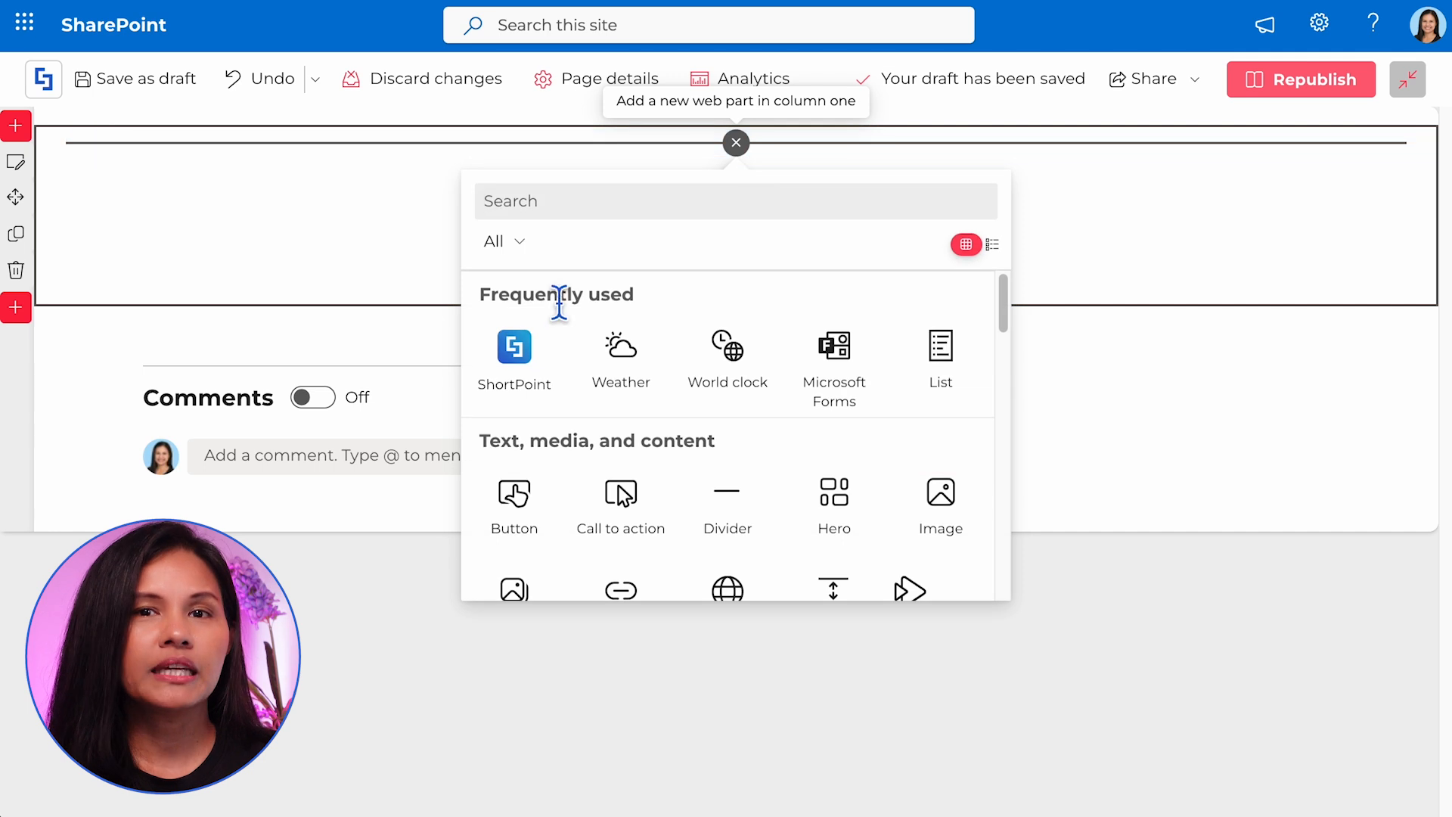
pyautogui.click(523, 346)
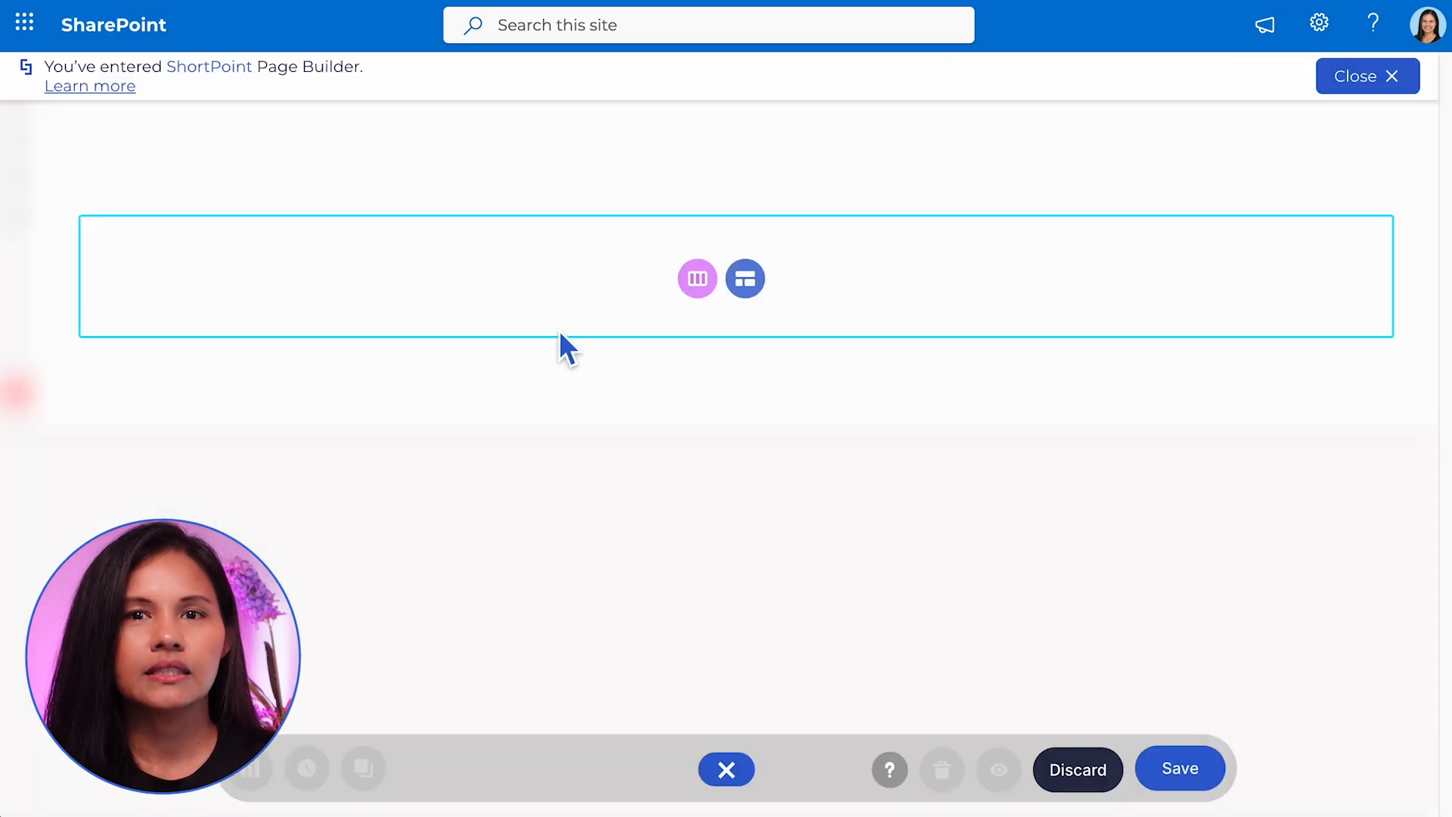
pyautogui.click(699, 288)
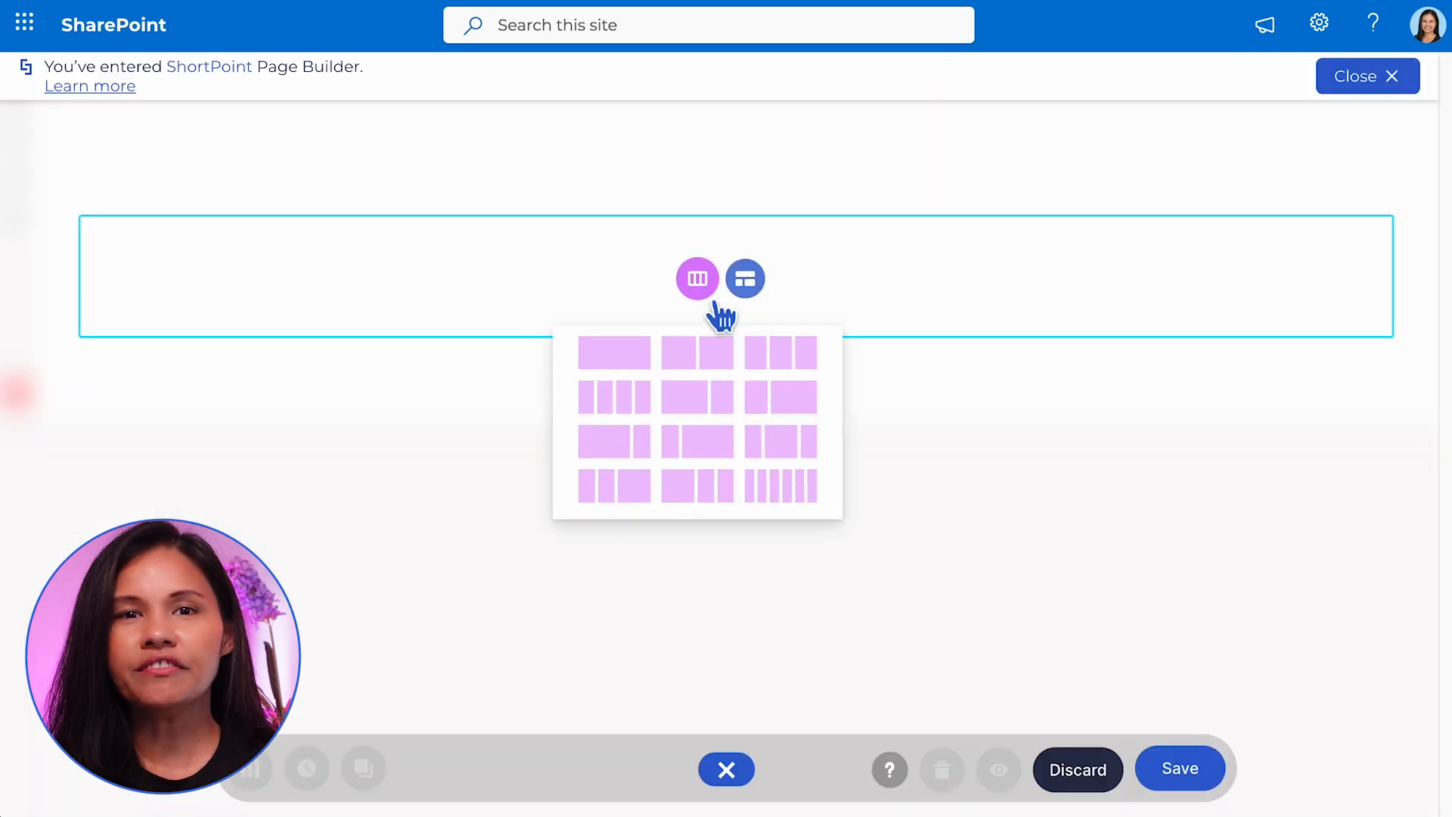
pyautogui.click(783, 351)
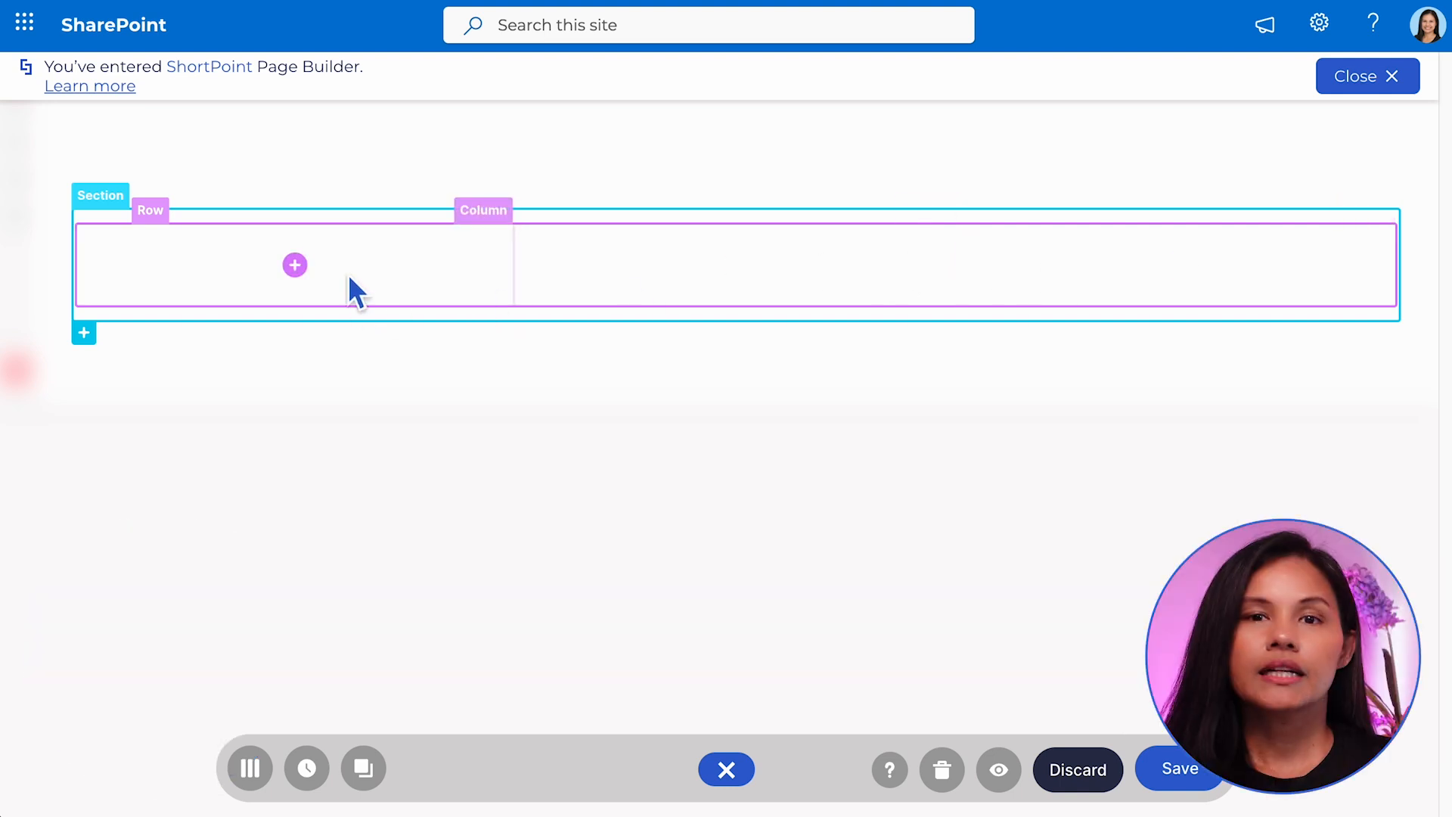
# Insert a Tiles element into the first column of the row.
pyautogui.click(302, 269)
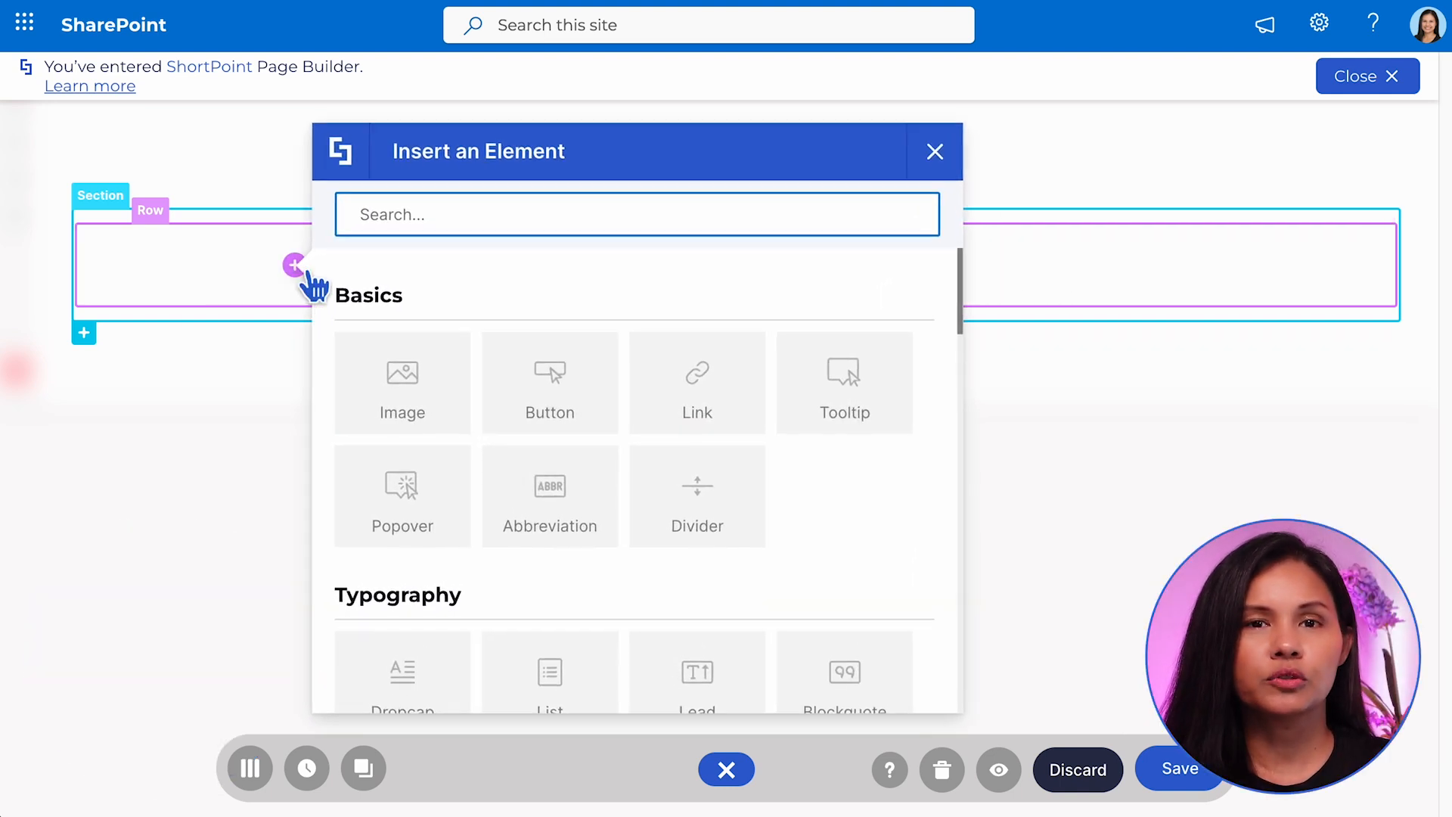
pyautogui.moveTo(957, 285)
pyautogui.mouseDown()
pyautogui.moveTo(950, 602)
pyautogui.moveTo(972, 680)
pyautogui.moveTo(951, 265)
pyautogui.mouseUp()
pyautogui.click(714, 222)
pyautogui.write('tiles')
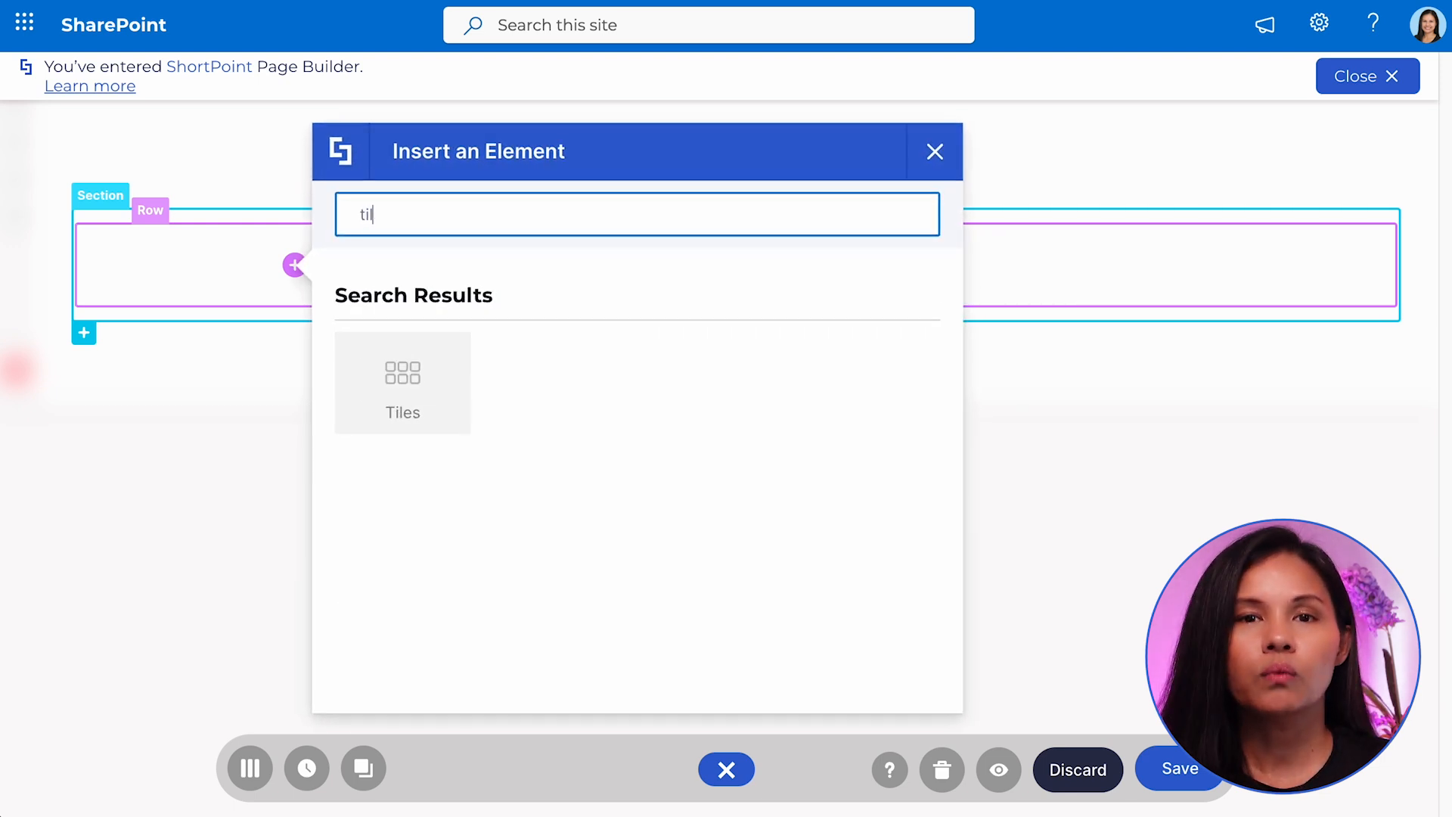
pyautogui.click(443, 401)
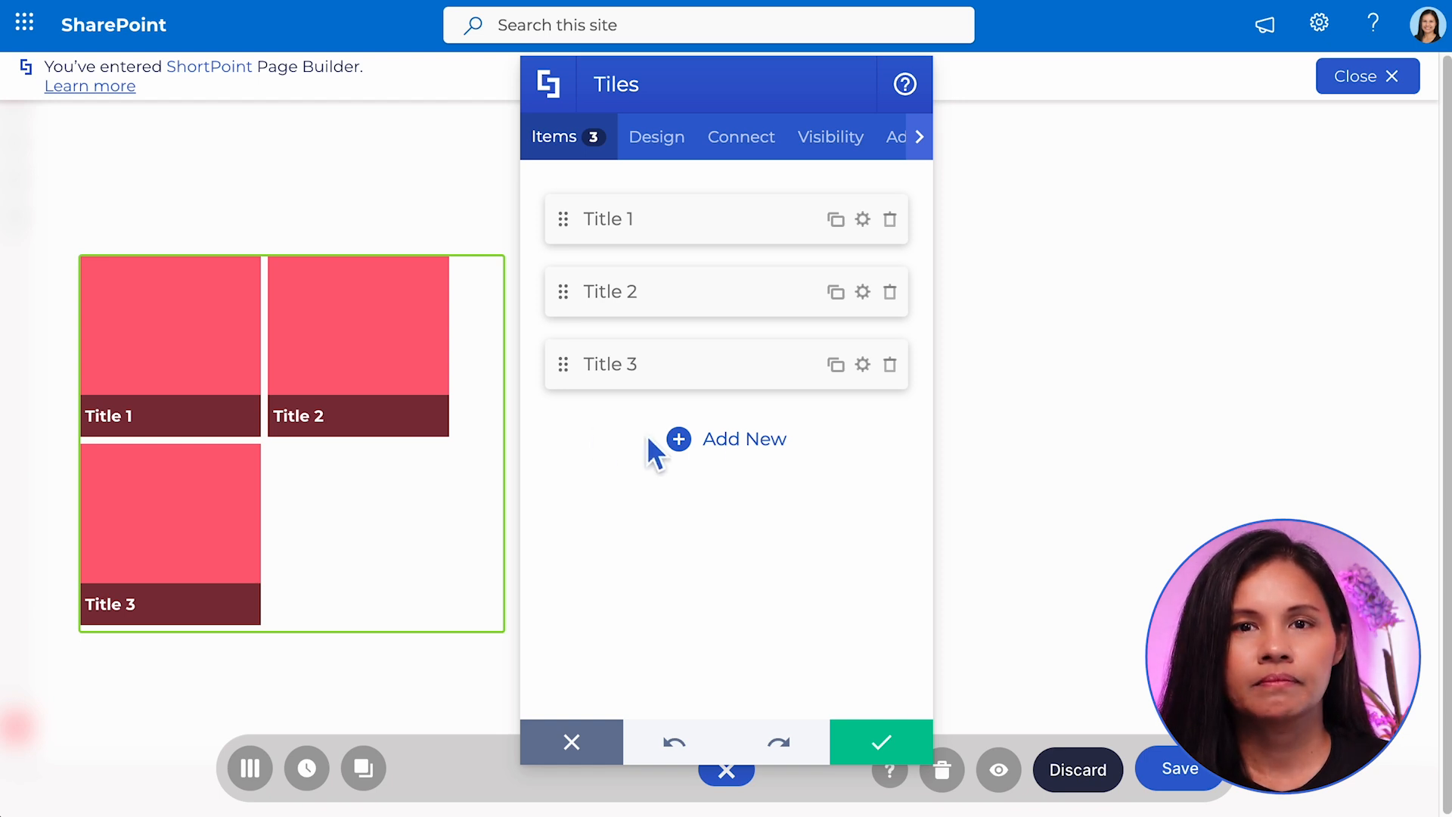
# Add a fourth tile and set the first tile's title to HR Department.
pyautogui.click(749, 448)
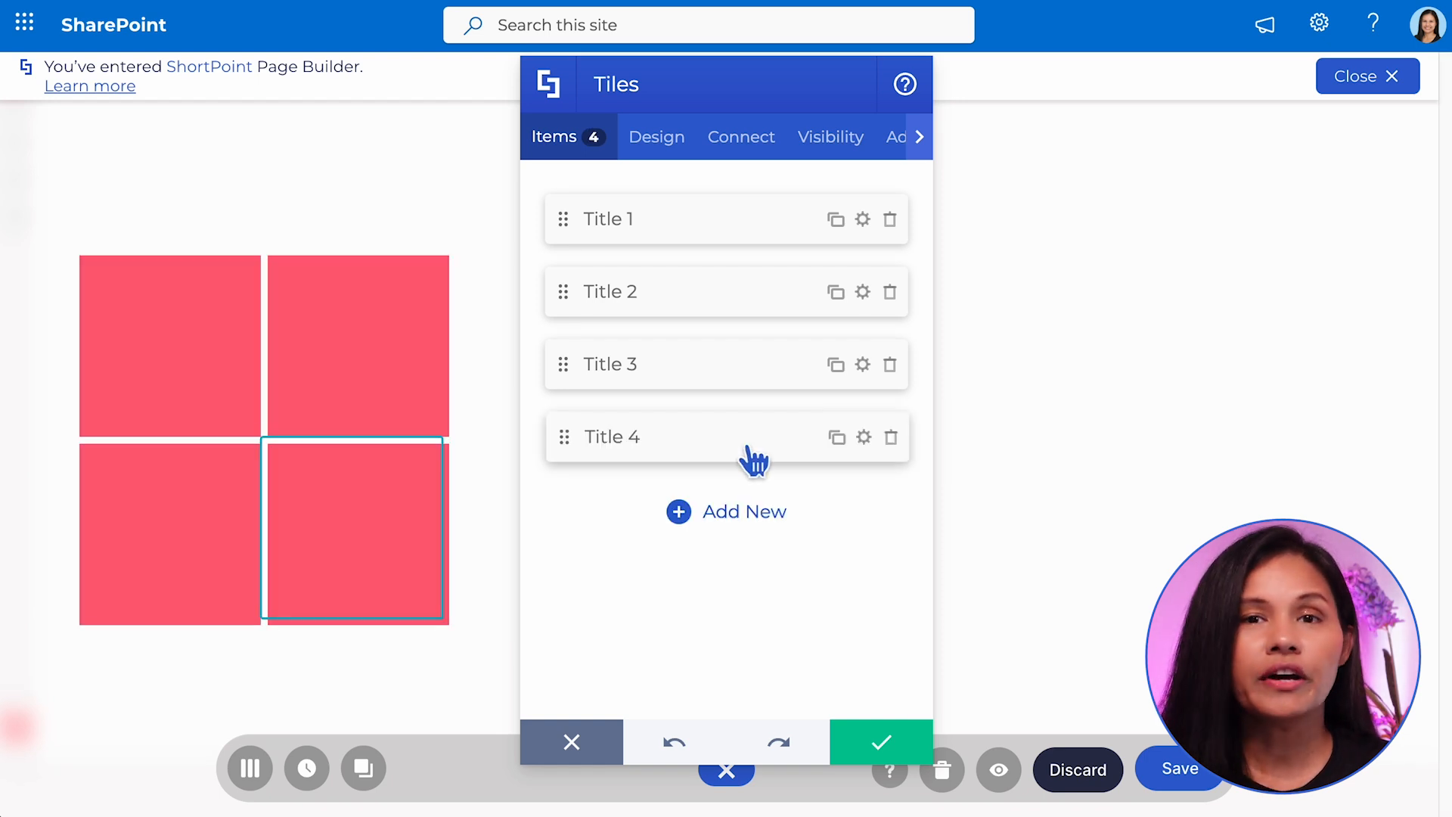
pyautogui.click(862, 219)
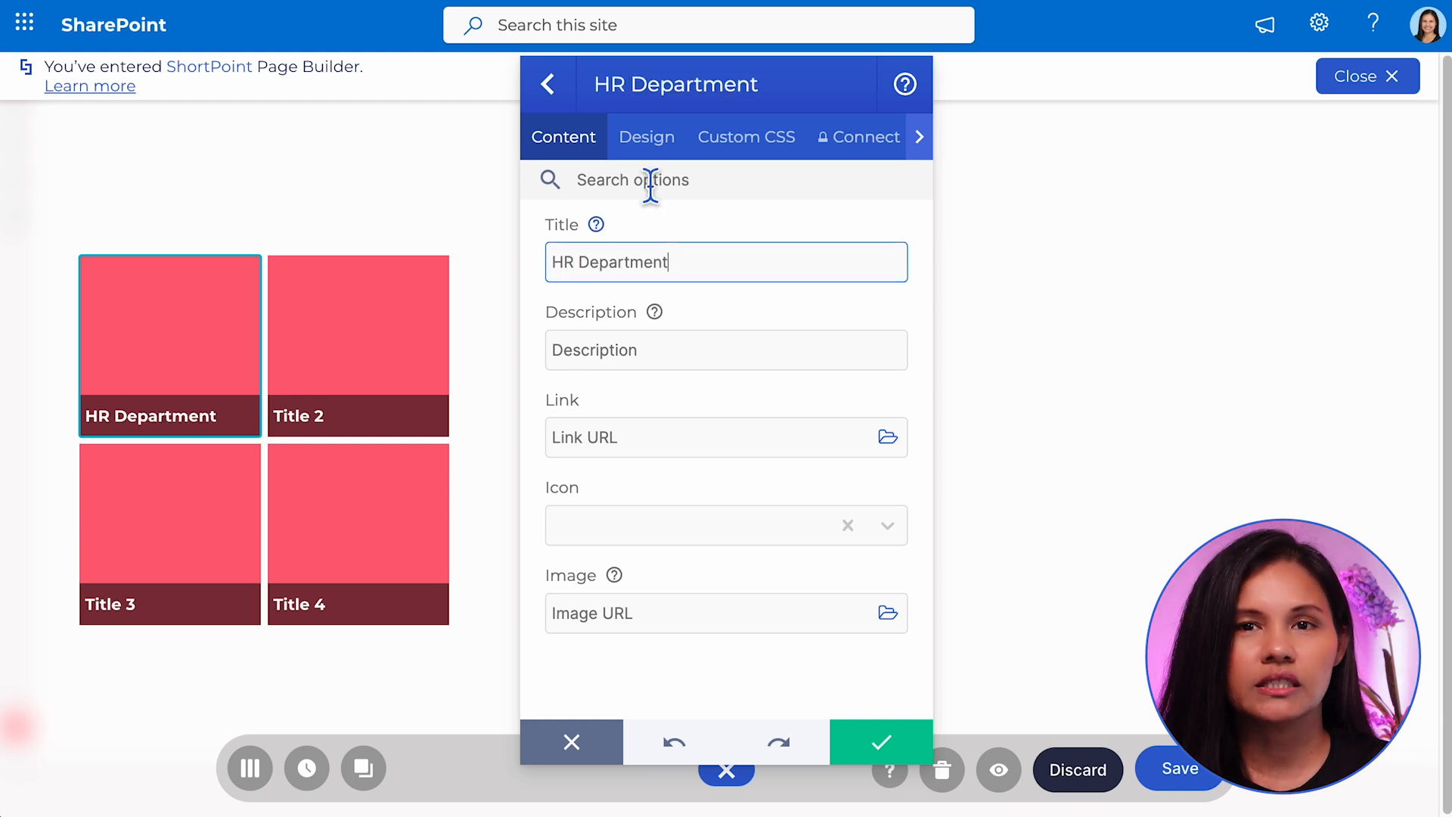
pyautogui.click(557, 90)
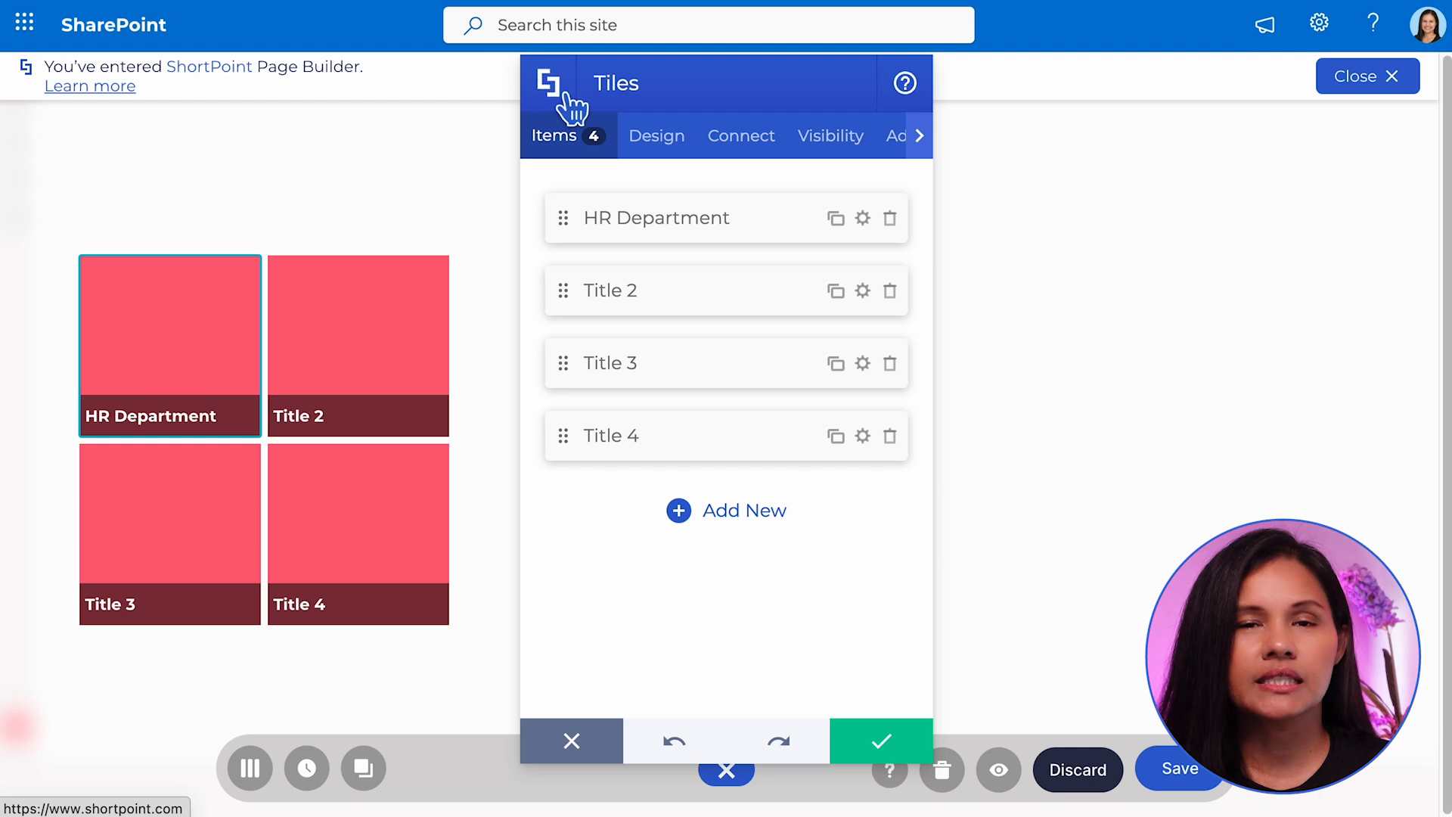
# Review the Tiles design, advanced and custom CSS options, set the style to Bordered and apply it.
pyautogui.click(671, 155)
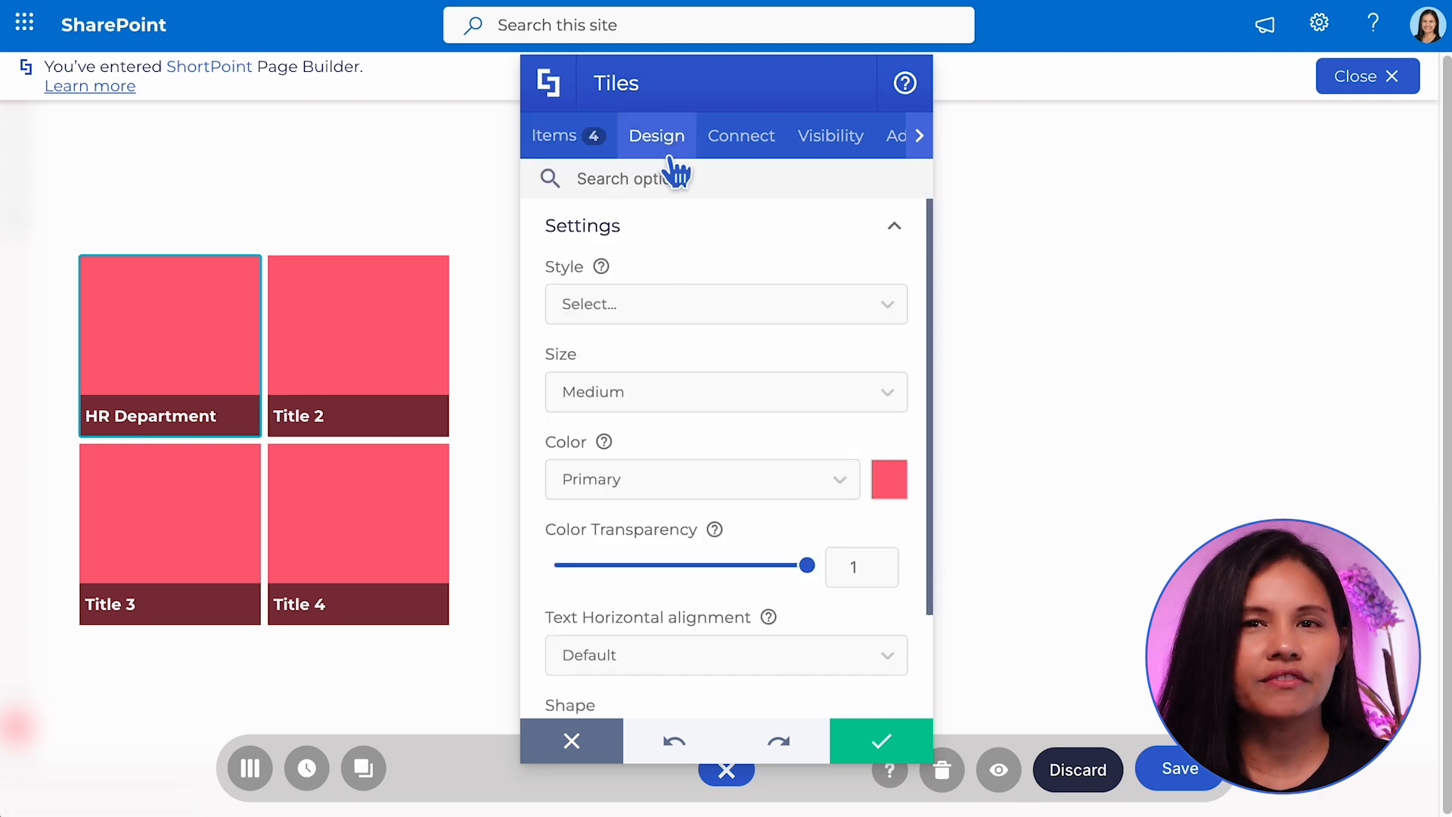
pyautogui.click(917, 148)
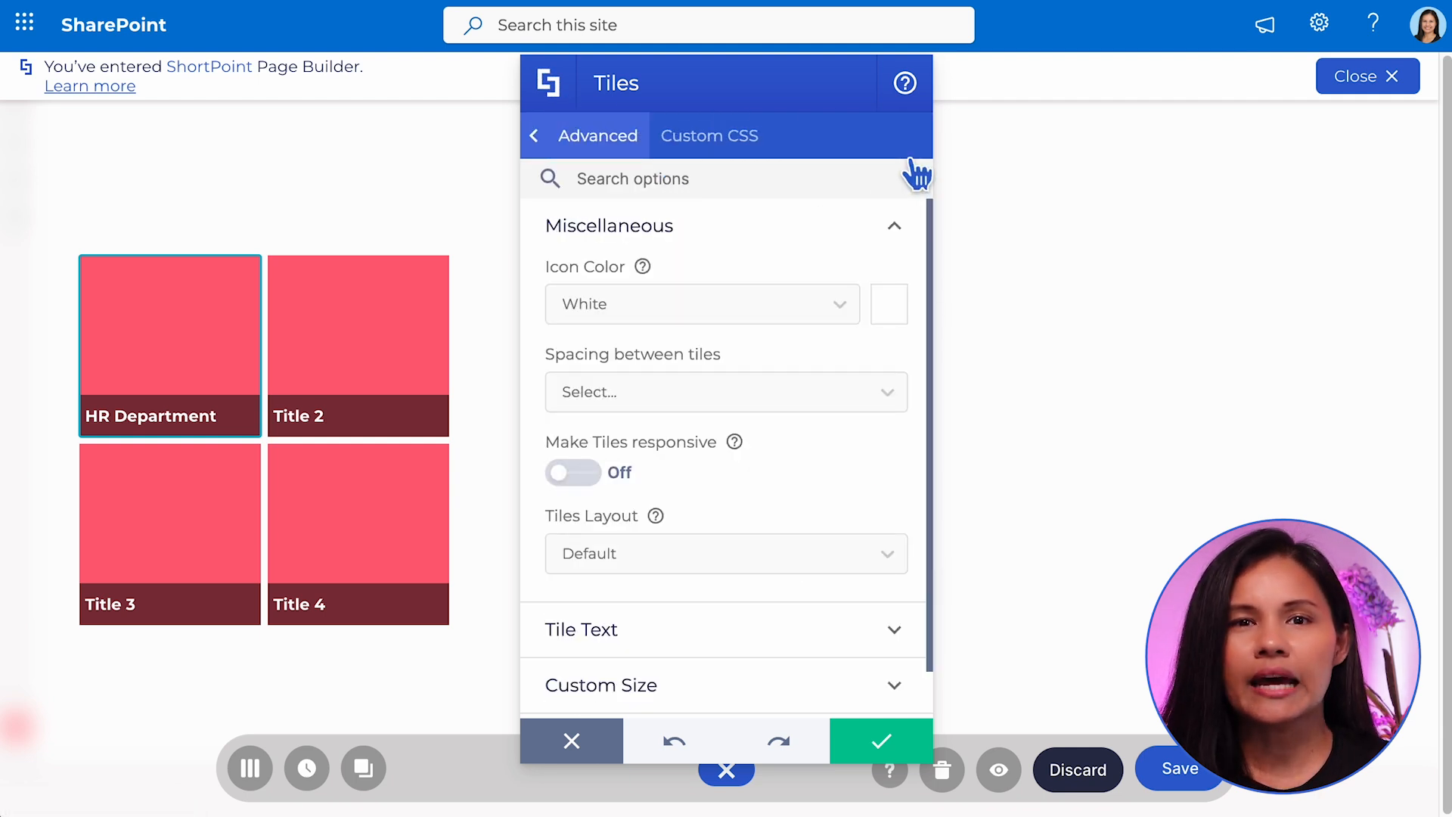
pyautogui.click(764, 144)
pyautogui.click(534, 136)
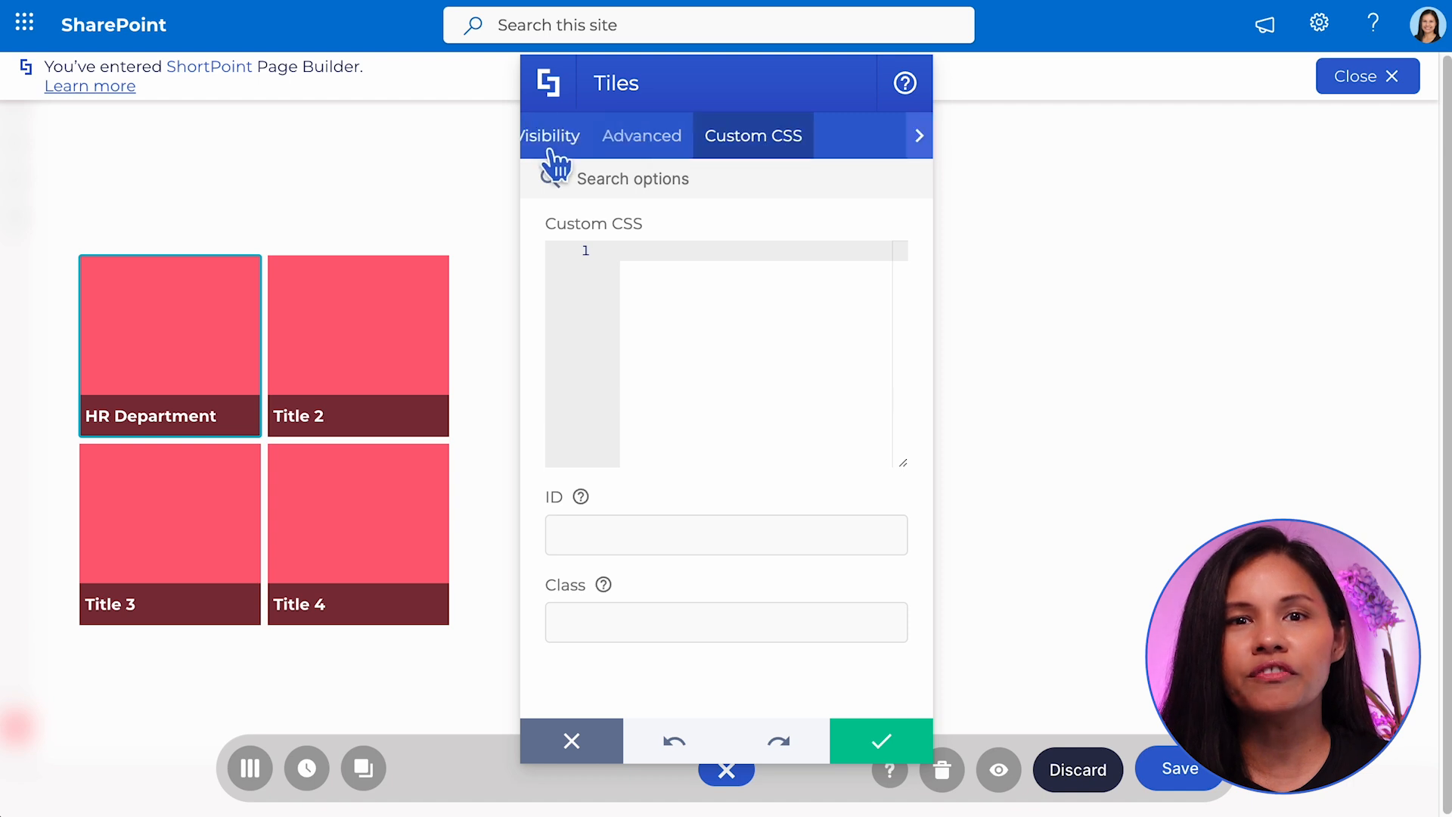
pyautogui.click(662, 140)
pyautogui.click(874, 303)
pyautogui.click(747, 496)
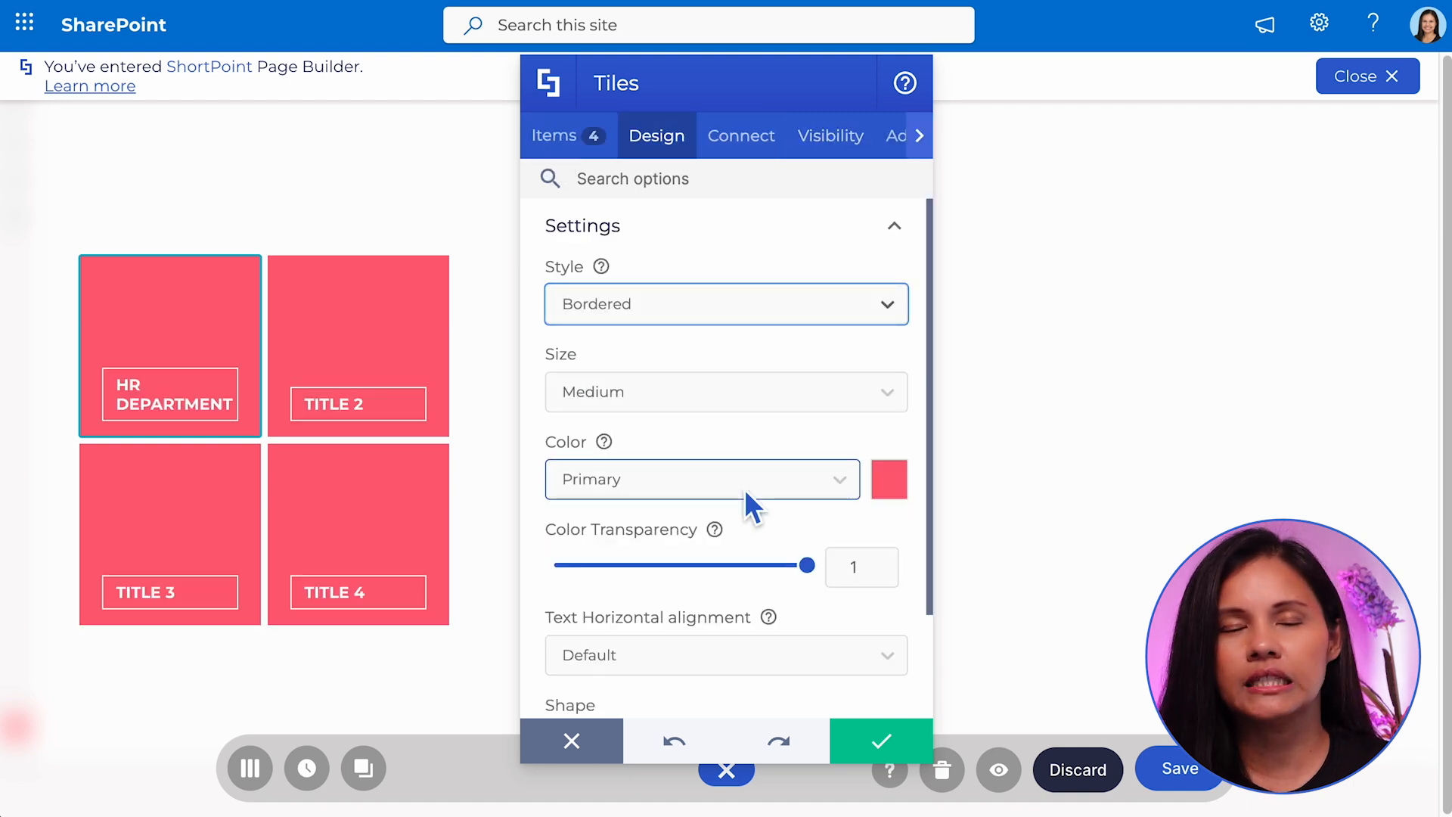
pyautogui.click(894, 736)
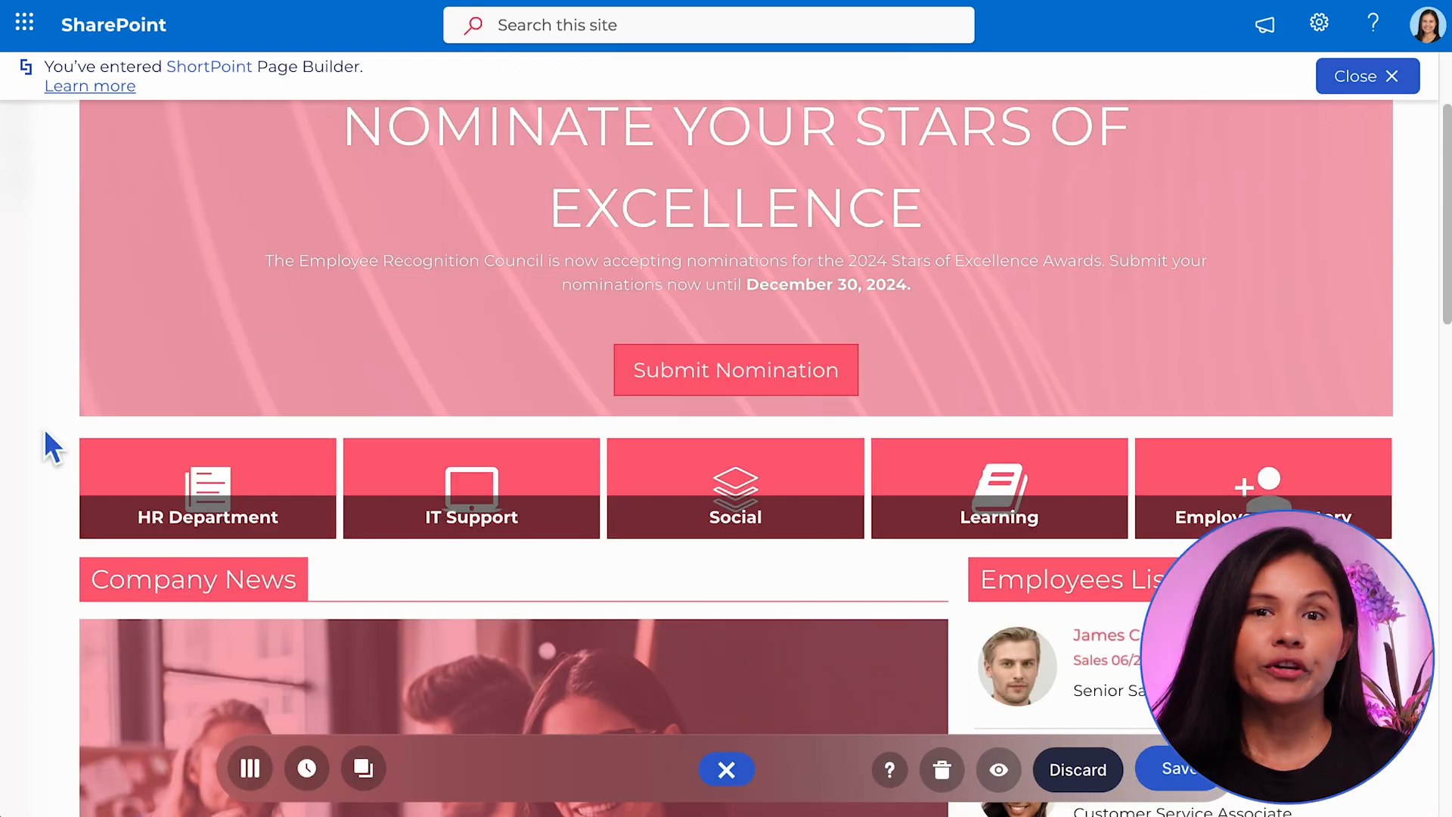
# Examine the intranet page's section and row structure in Grid Mode and return to Live Mode.
pyautogui.click(252, 768)
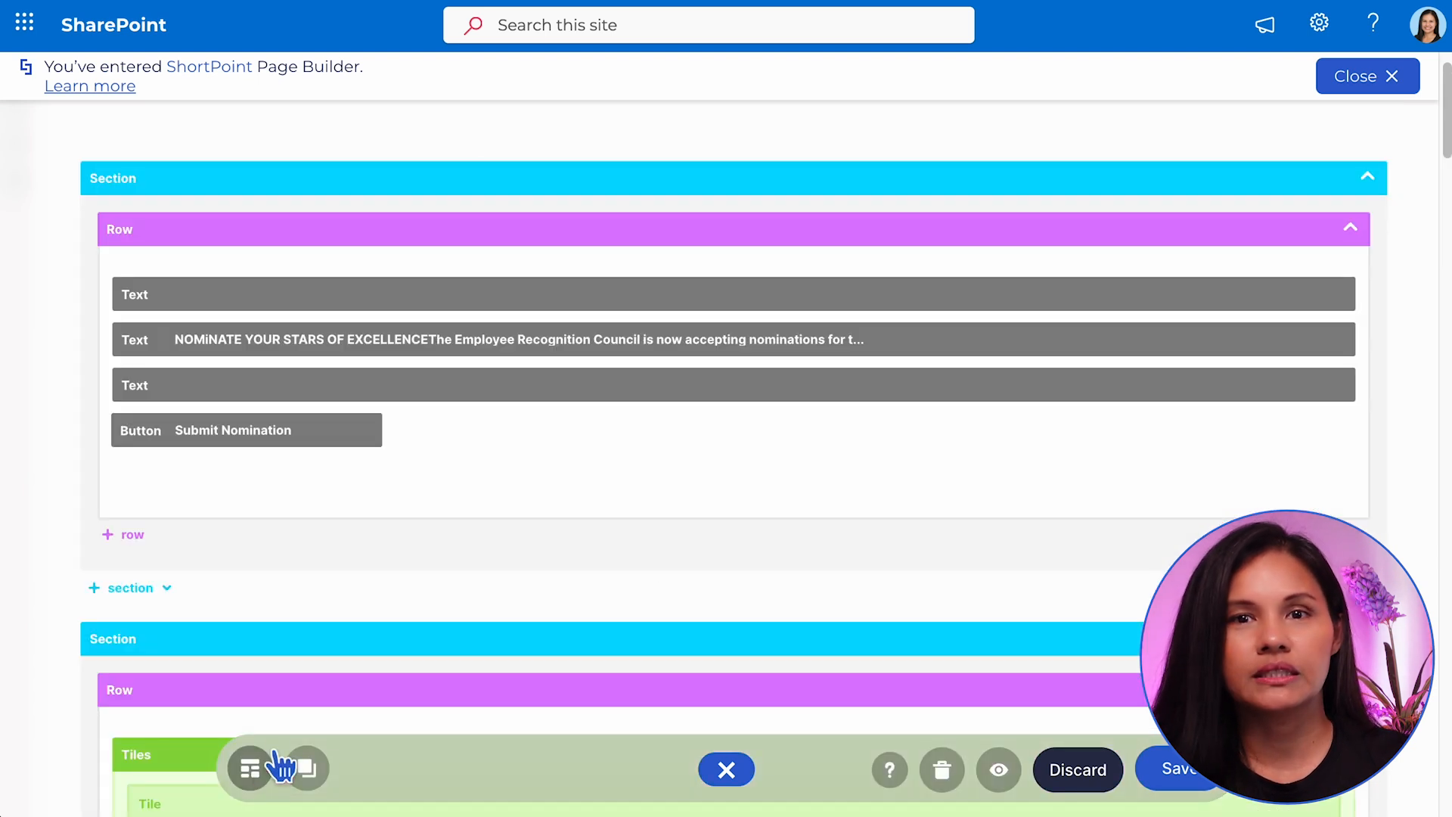
pyautogui.moveTo(1447, 132)
pyautogui.mouseDown()
pyautogui.moveTo(1445, 582)
pyautogui.moveTo(1447, 132)
pyautogui.mouseUp()
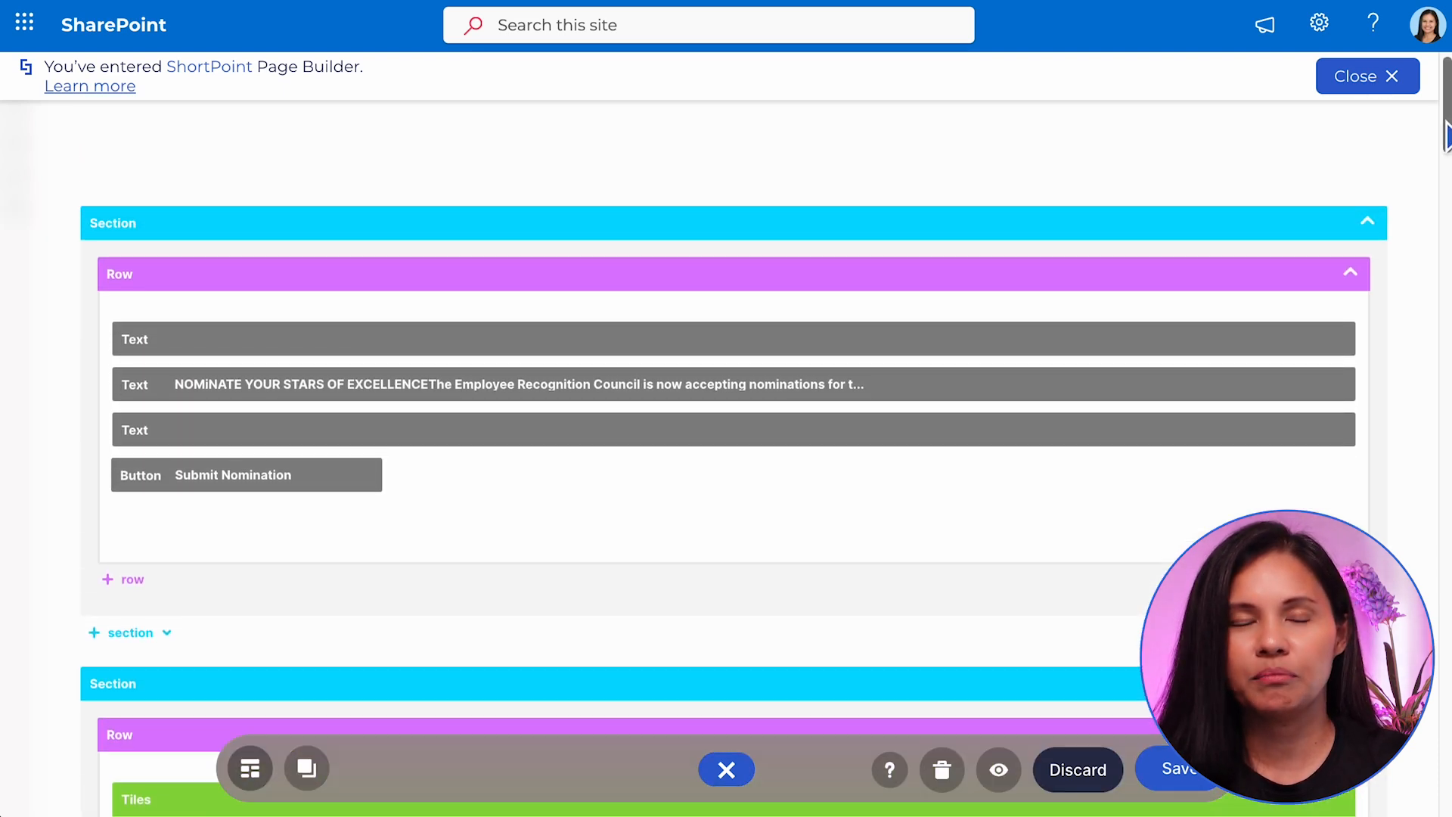
pyautogui.click(251, 769)
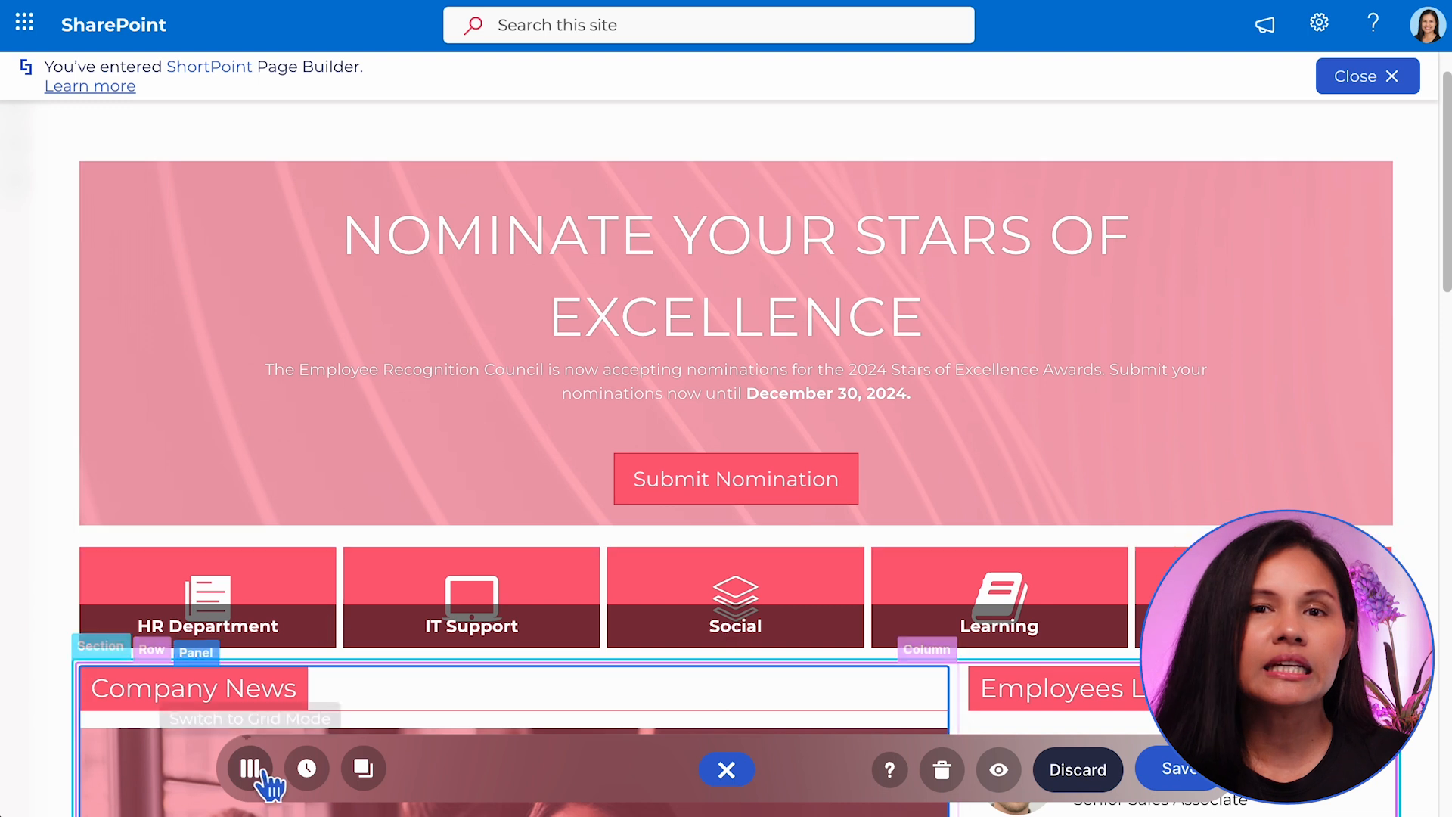
# In Grid Mode, retitle the Tiles element's first tile as HR Support and preview the tiles.
pyautogui.click(250, 768)
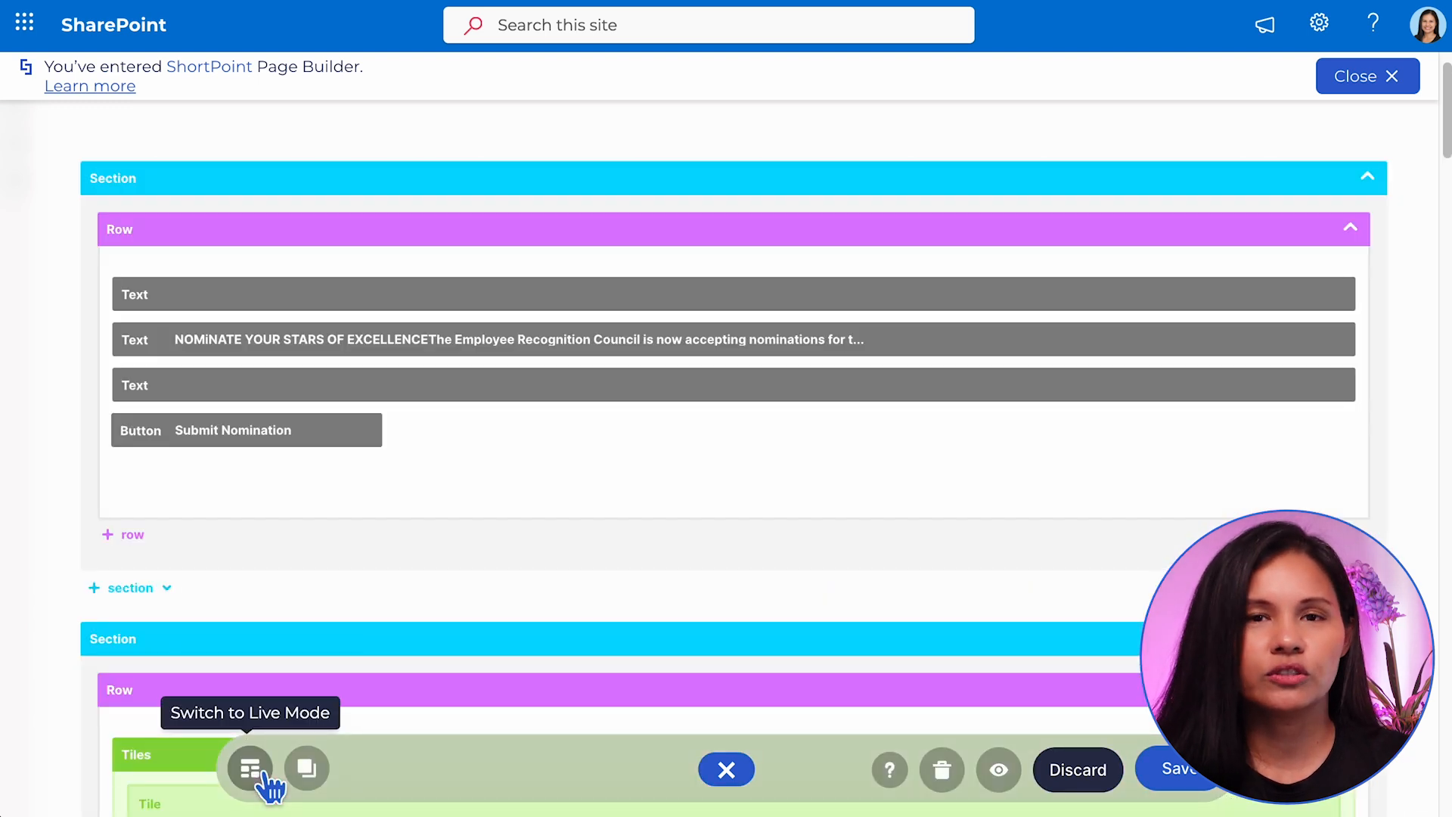
pyautogui.scroll(-10, 1314, 229)
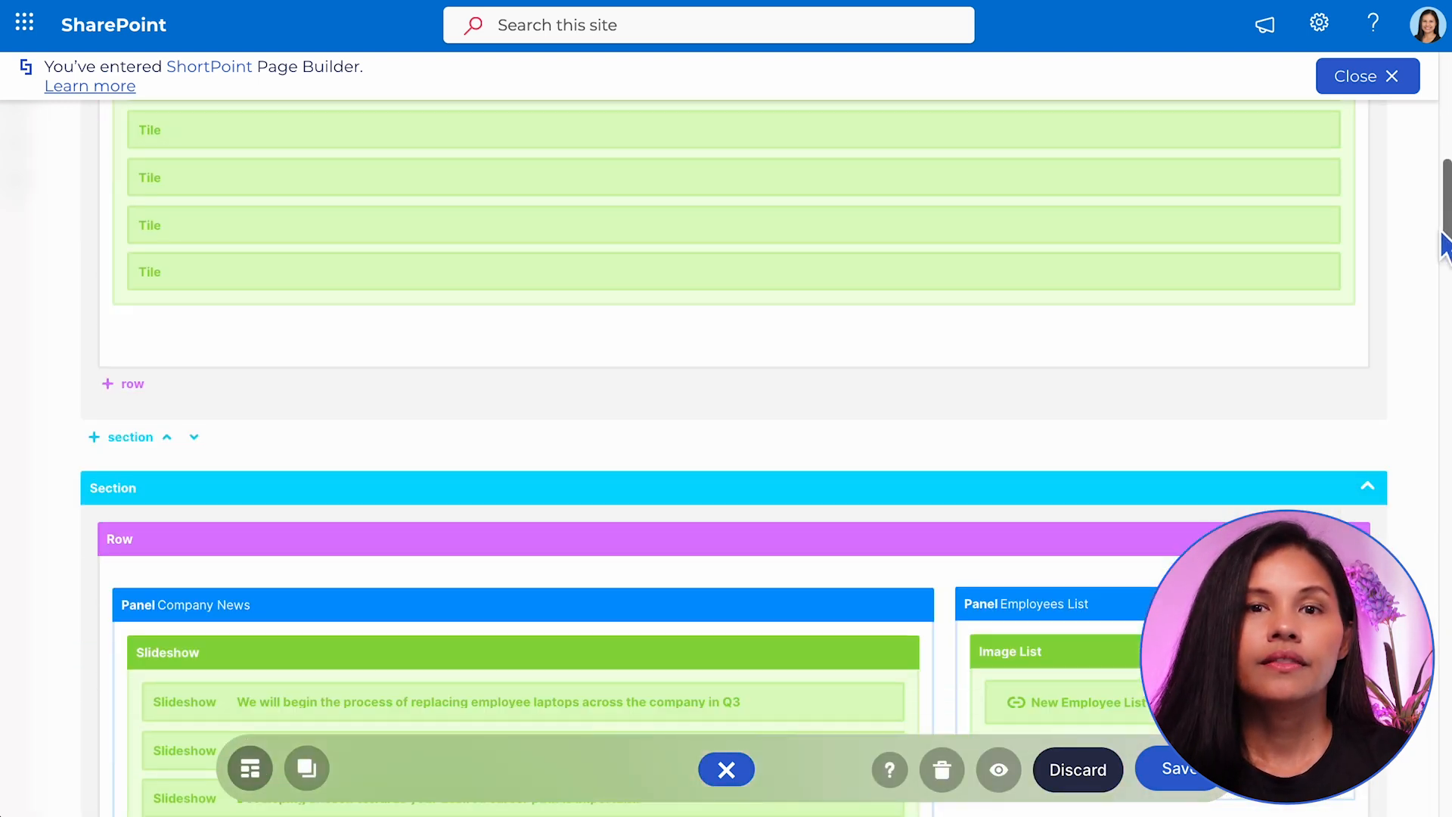
pyautogui.scroll(3, 1315, 229)
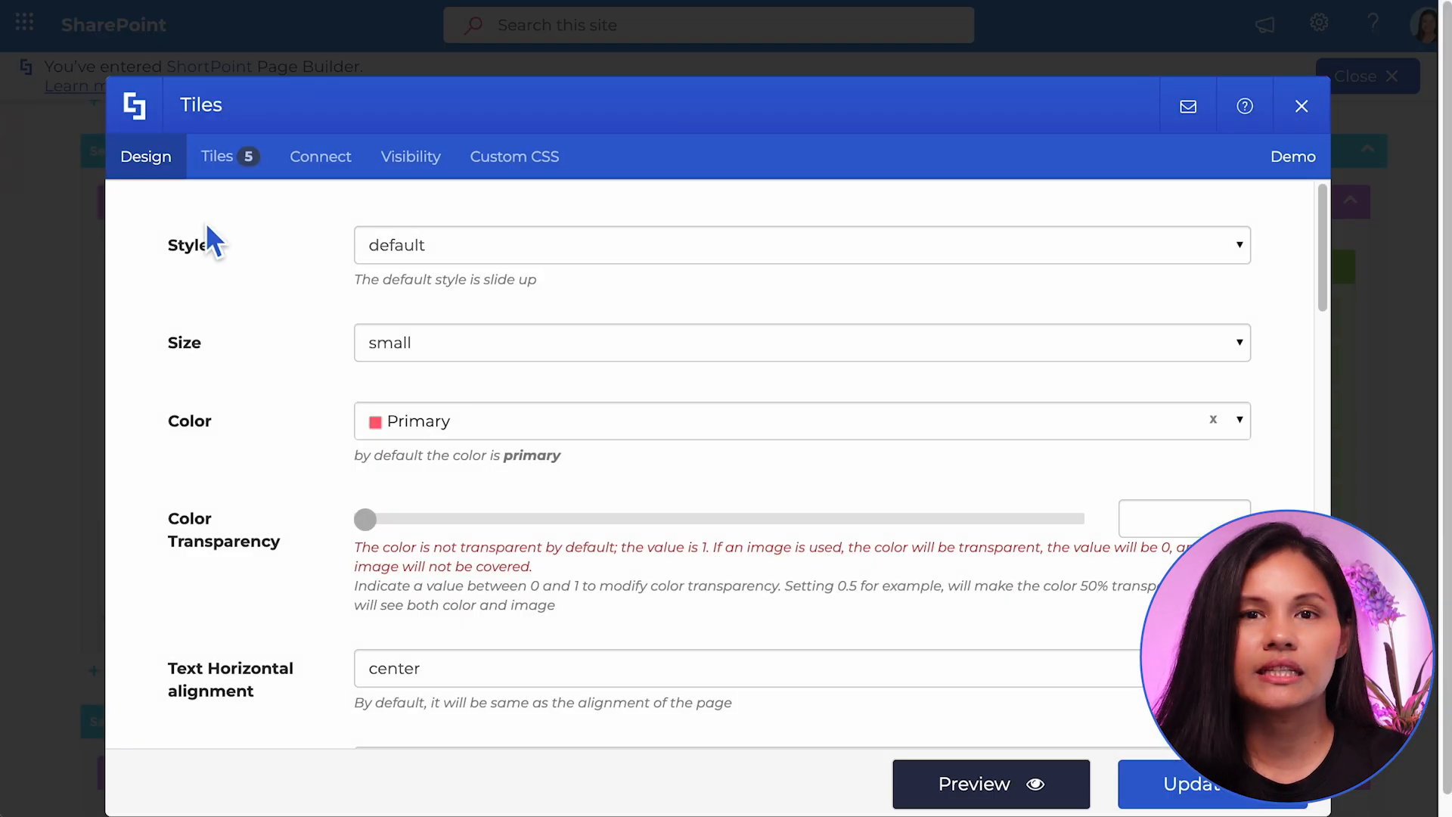
pyautogui.click(226, 162)
pyautogui.doubleClick(641, 281)
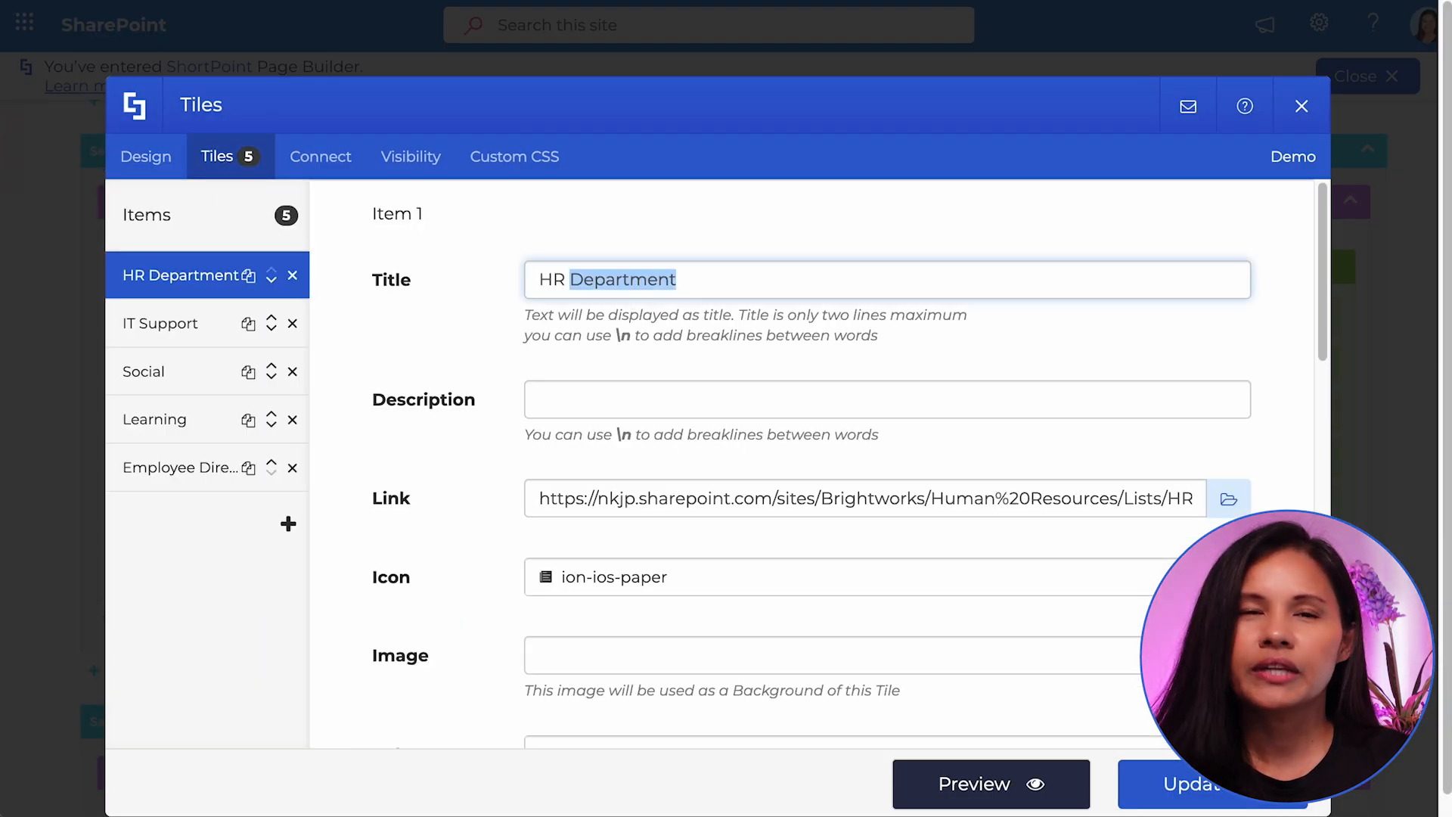
pyautogui.write('Support')
pyautogui.click(997, 370)
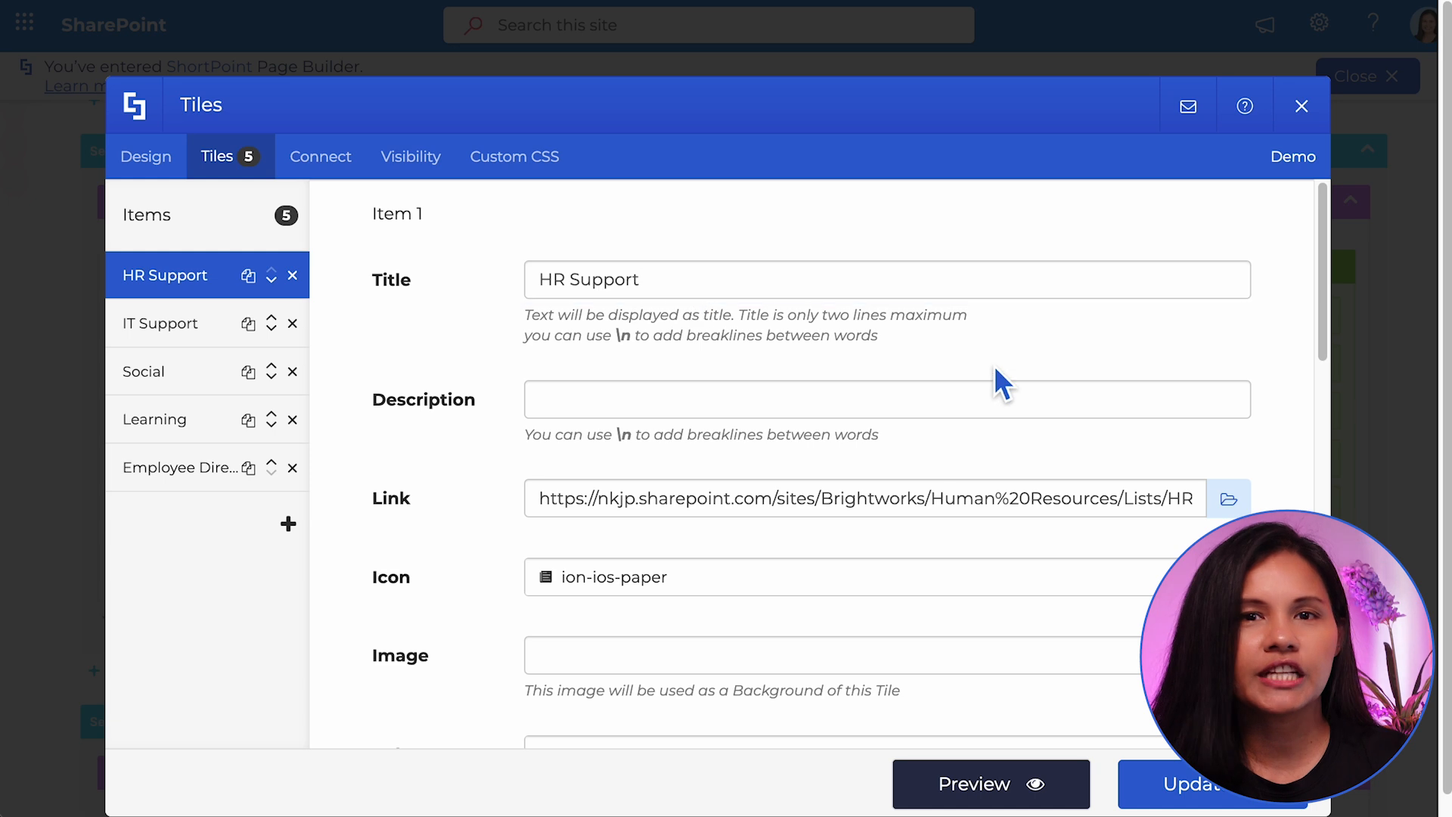
pyautogui.click(961, 784)
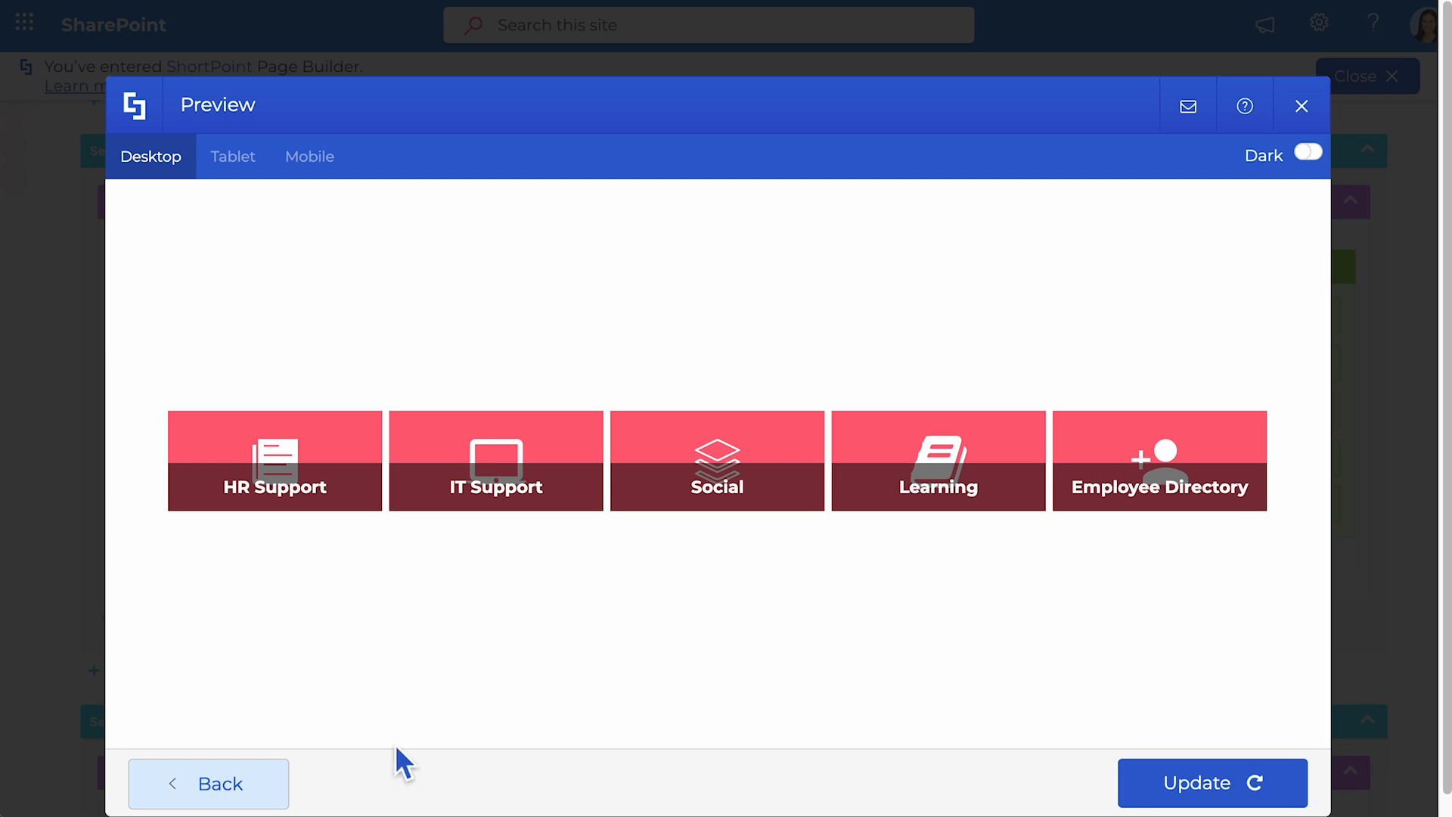
# Leave the preview, review the Tiles element's data connection and visibility options, and update the element.
pyautogui.click(250, 784)
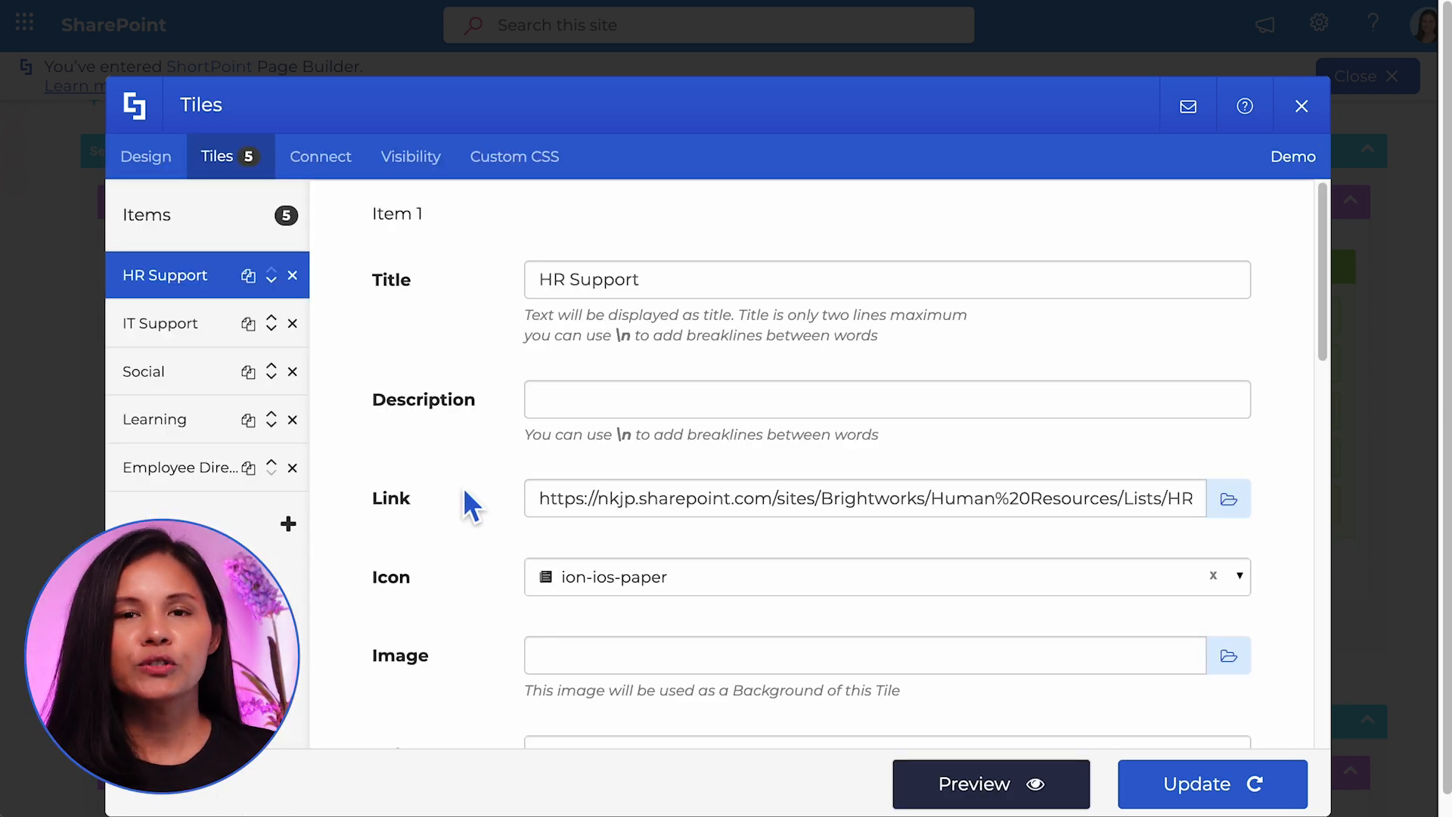
pyautogui.click(333, 180)
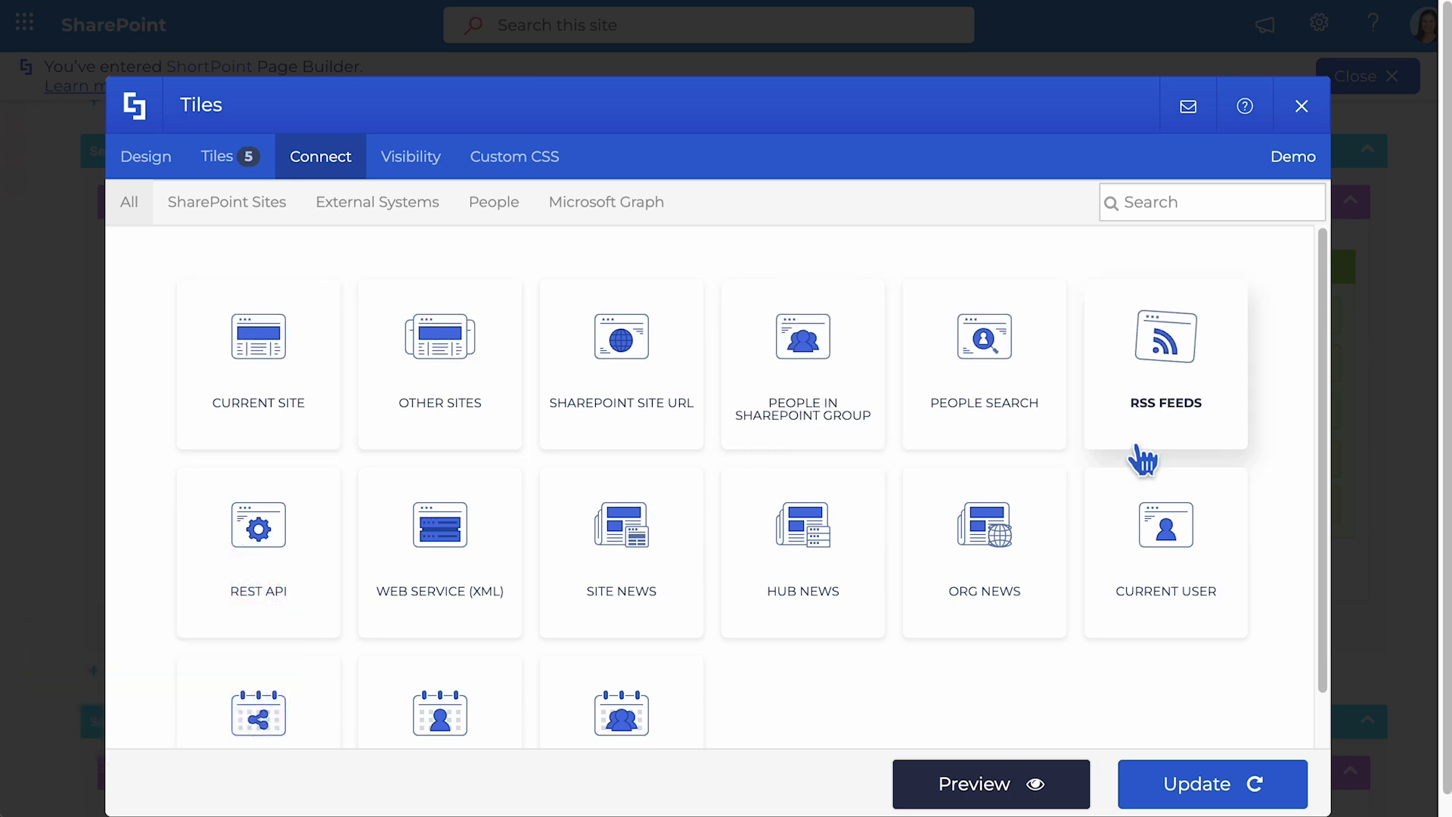
pyautogui.click(413, 159)
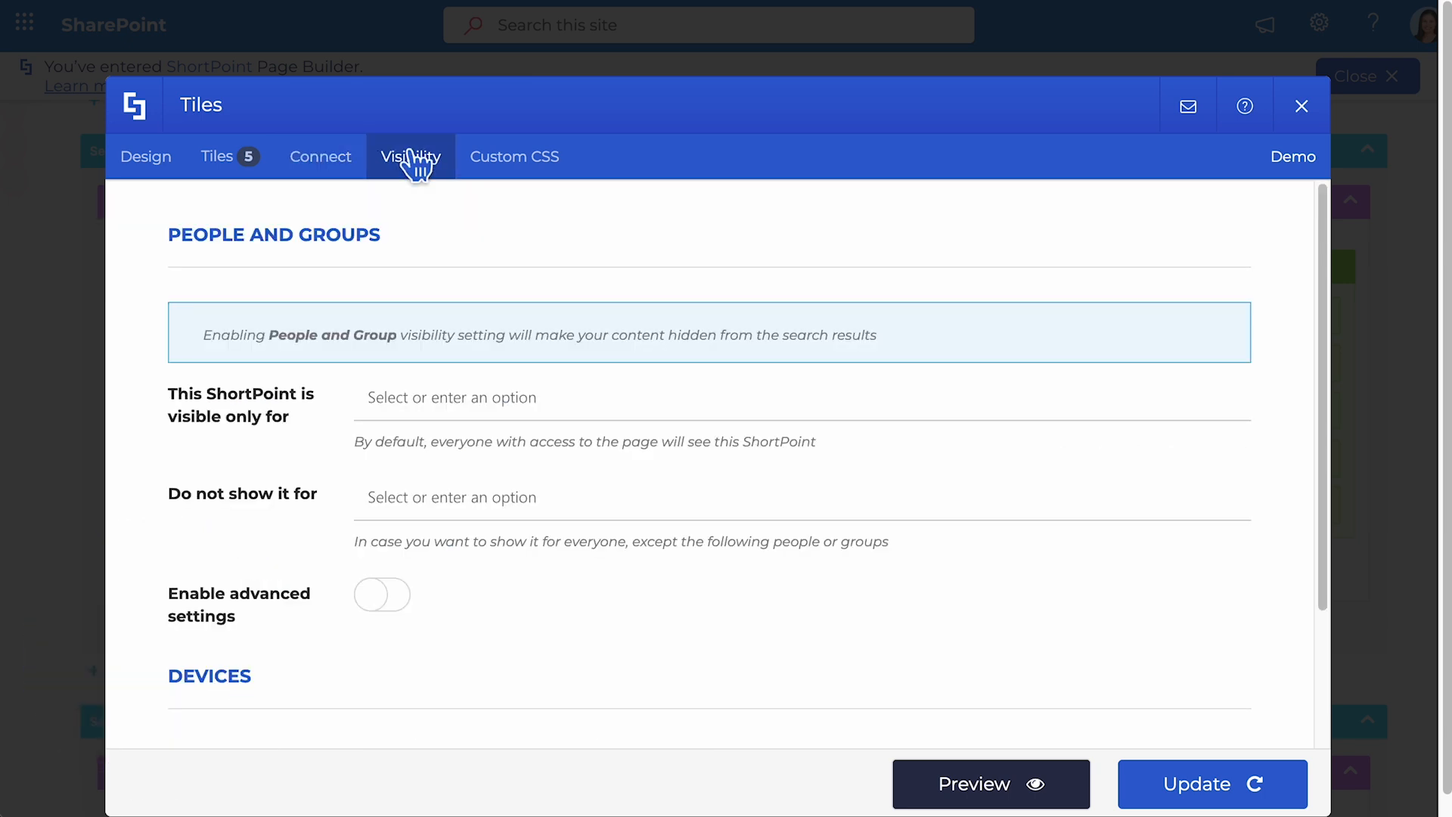
pyautogui.click(1195, 781)
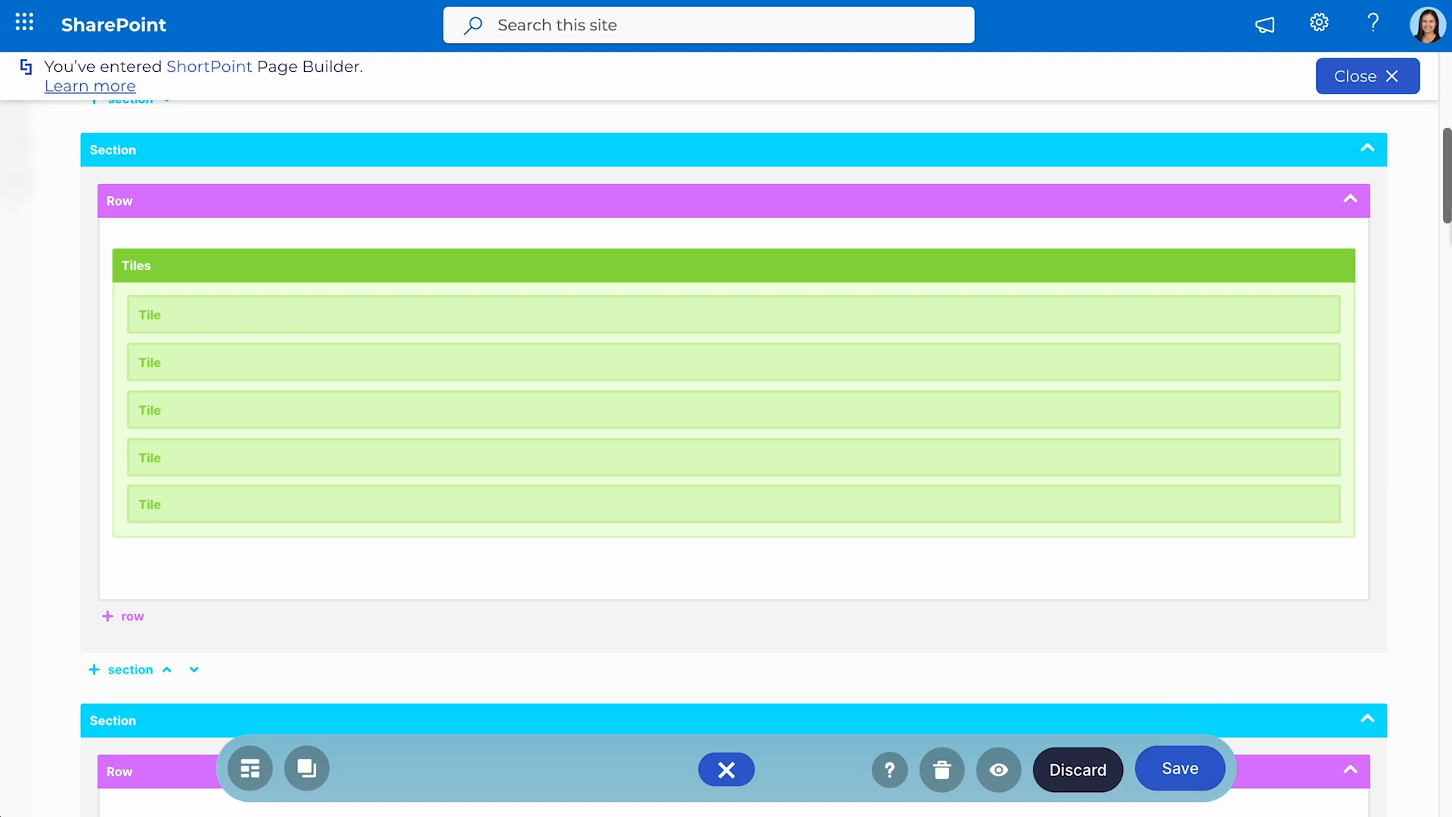
# Move the Tickers section below the section holding the Company News and Employees List panels, and preview the page.
pyautogui.scroll(-8, 180, 589)
pyautogui.scroll(2, 179, 589)
pyautogui.click(166, 617)
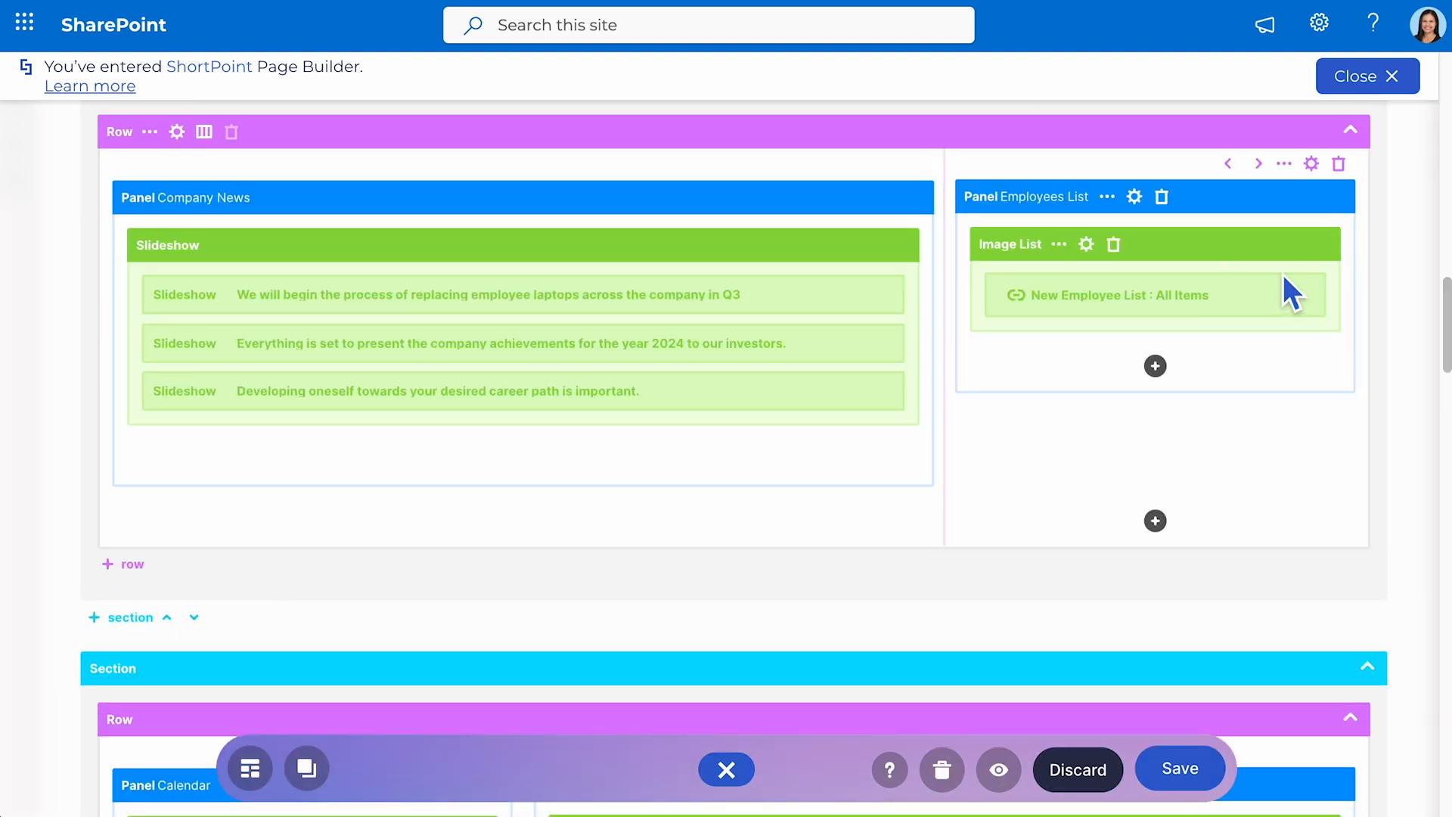
pyautogui.scroll(6, 1440, 273)
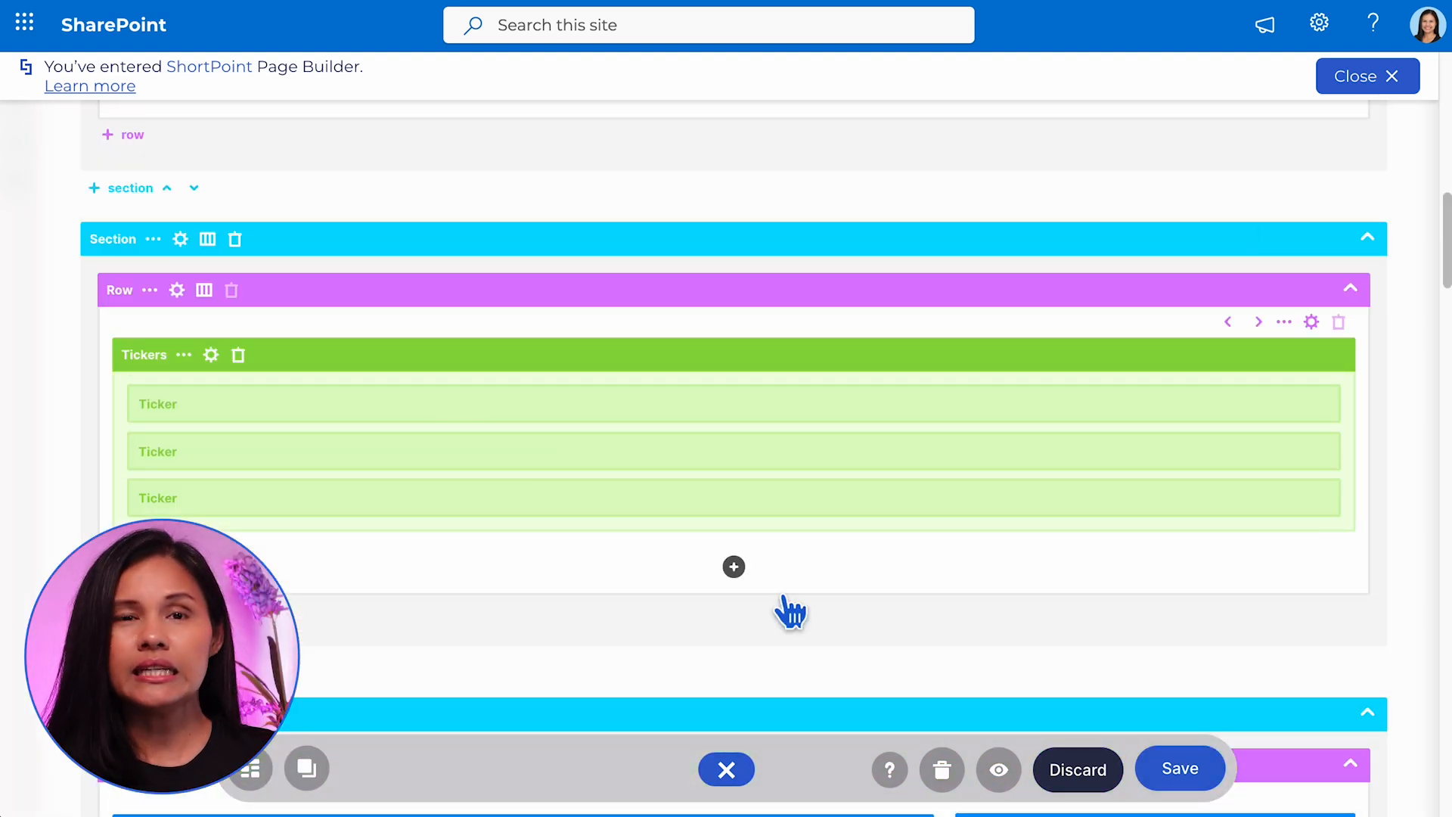
pyautogui.click(1000, 769)
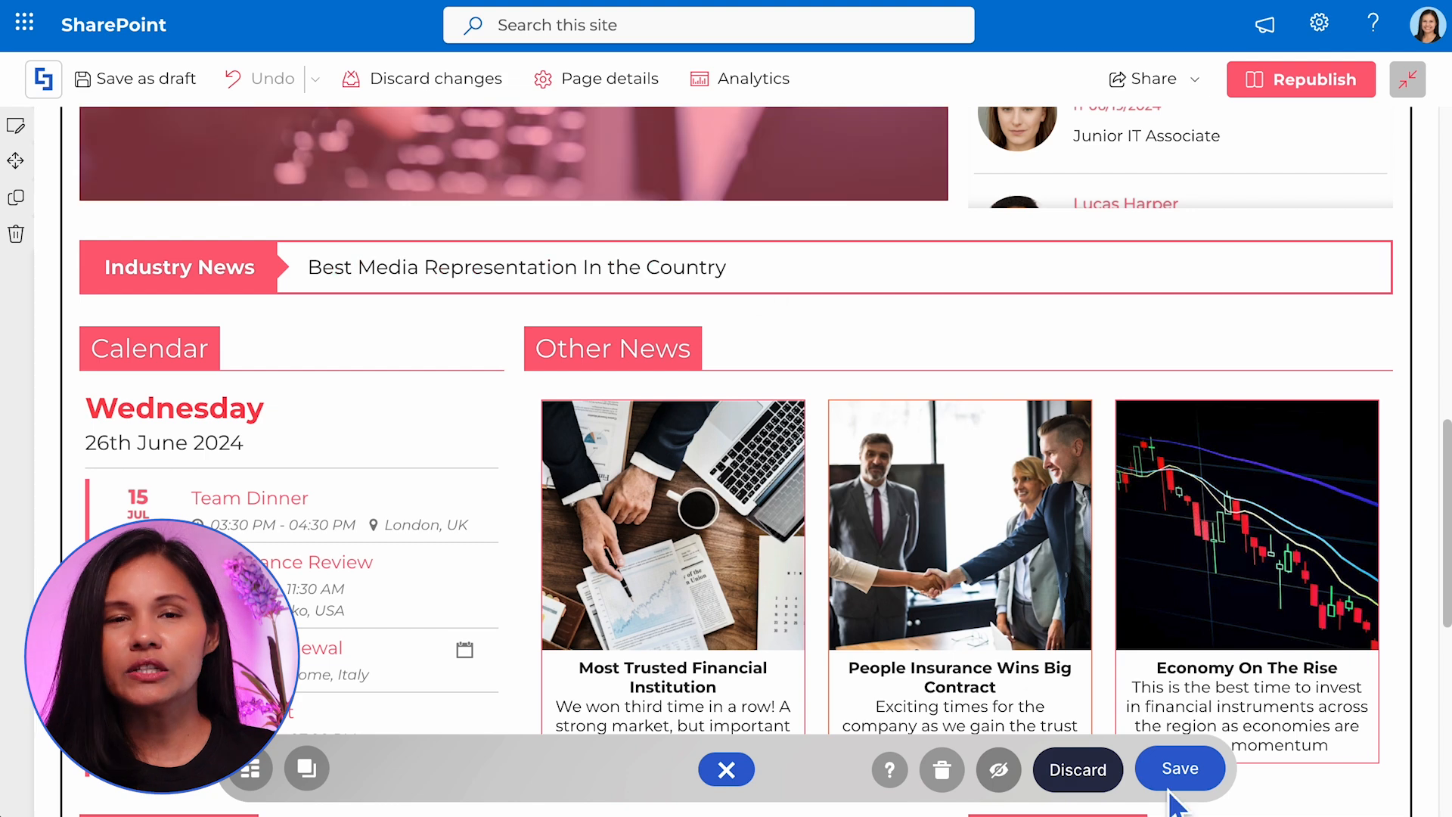